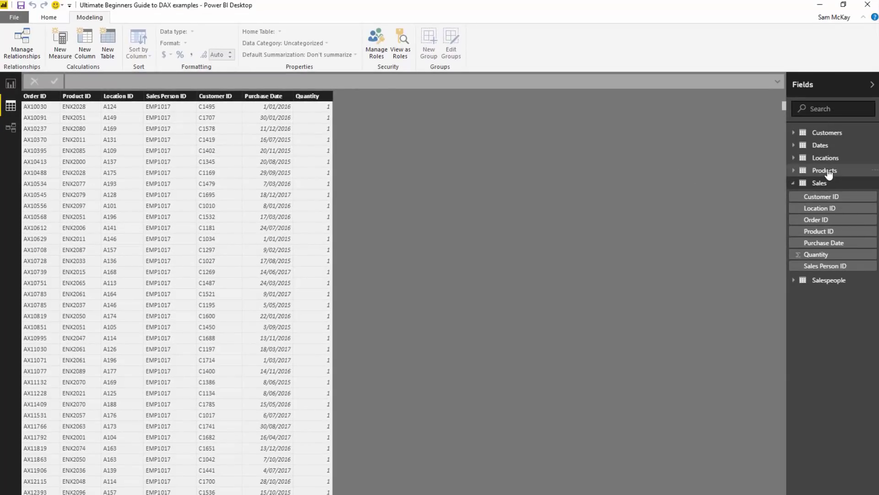
- Inspect the Products table's Original Sale Price and Current Price columns, then the Sales Quantity column
{"action": "left_click", "coordinate": [824, 170]}
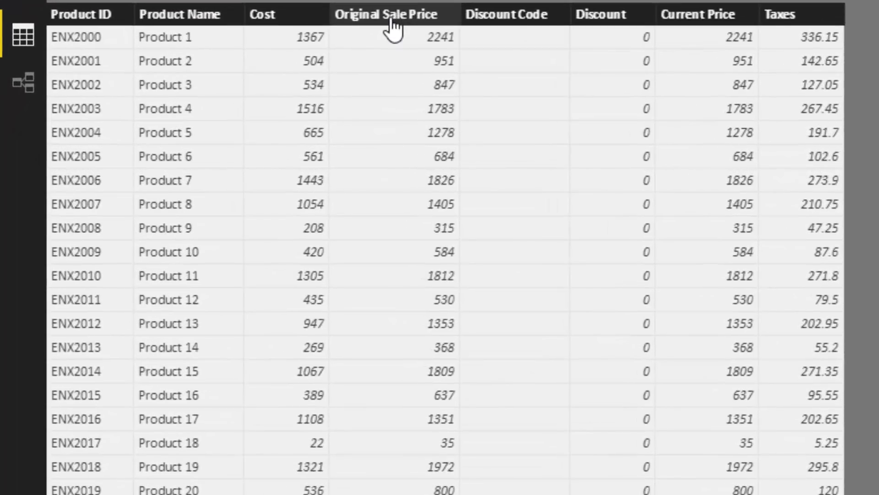
{"action": "left_click", "coordinate": [392, 18]}
{"action": "left_click", "coordinate": [703, 18]}
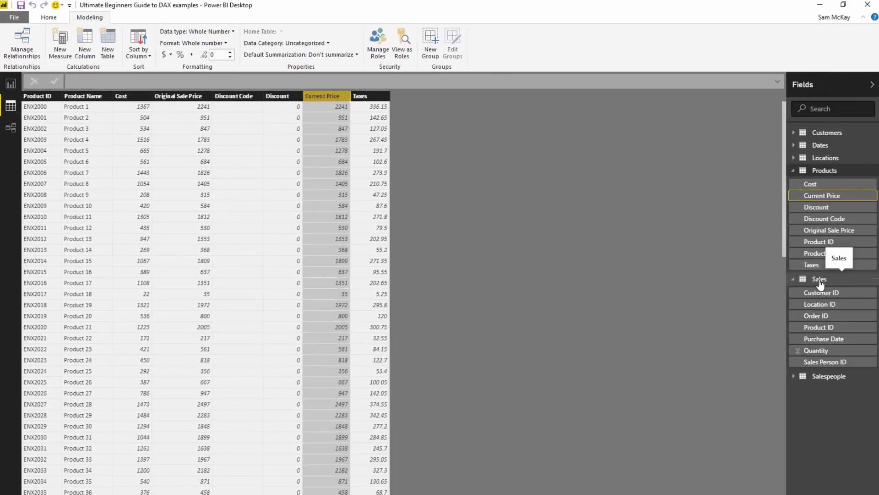
{"action": "left_click", "coordinate": [820, 280]}
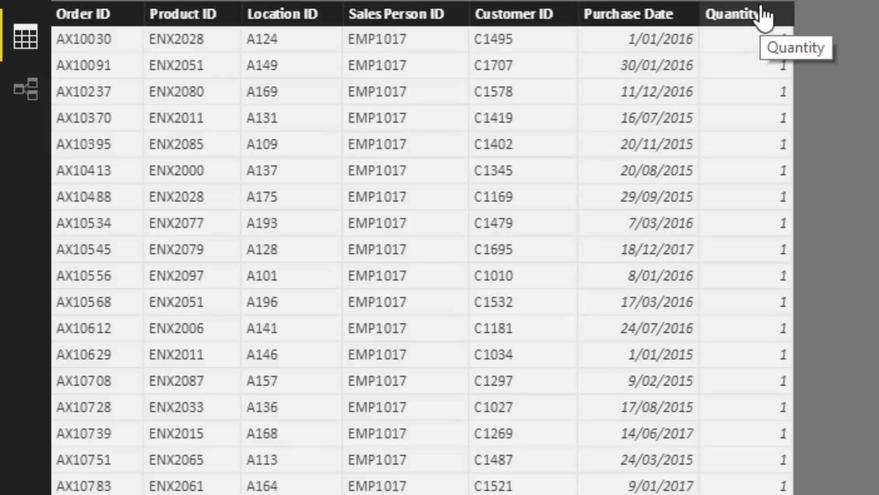
{"action": "left_click", "coordinate": [755, 16]}
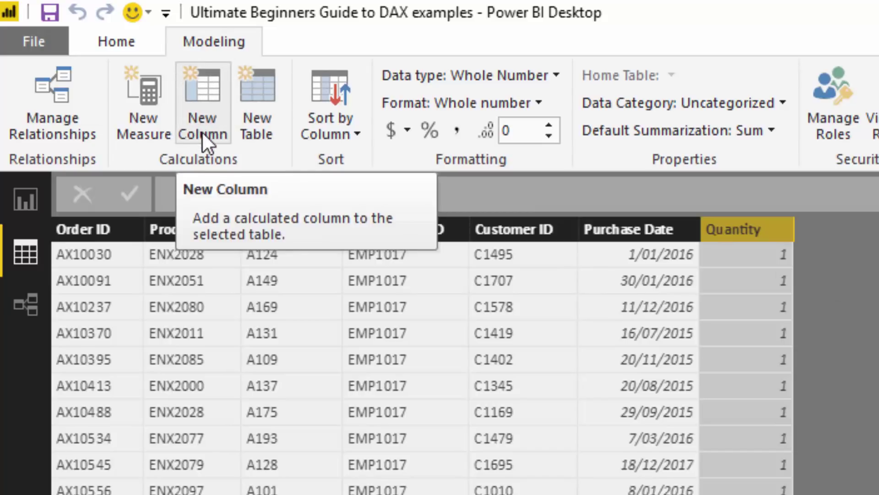
- Add Sales Price = RELATED( Products[Current Price] ) to Sales and begin another new column
{"action": "left_click", "coordinate": [200, 101]}
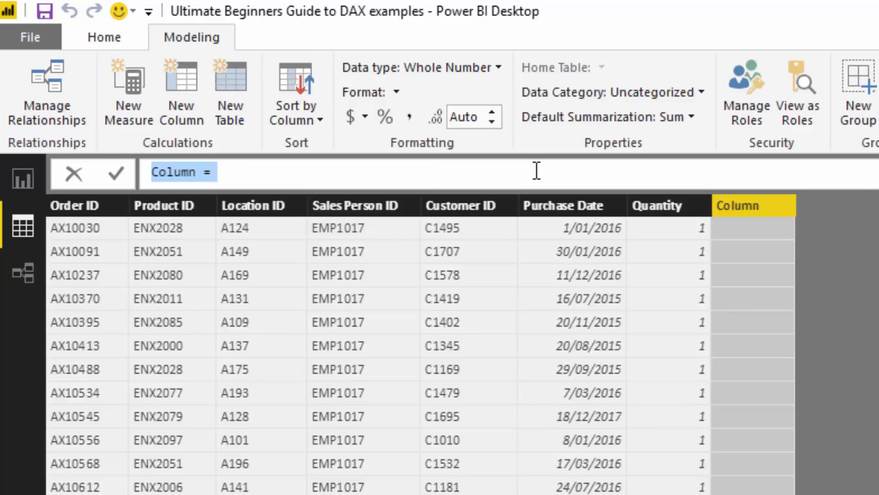
{"action": "type", "text": "Sale"}
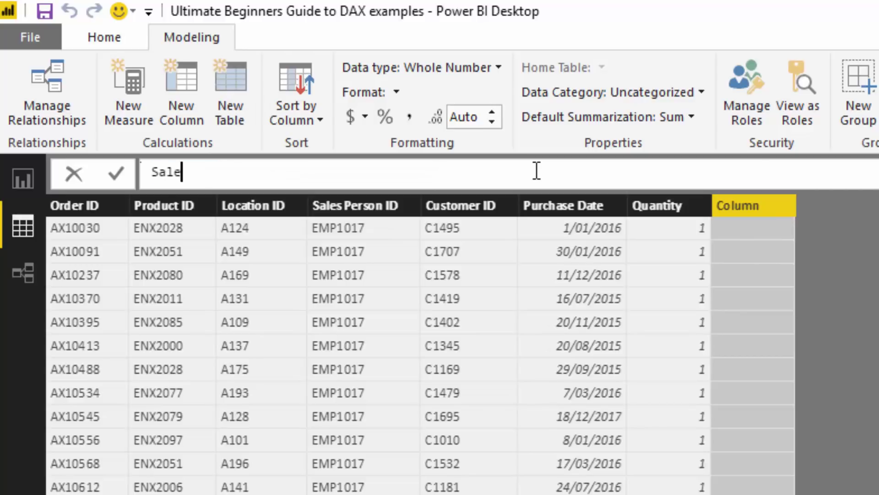
{"action": "type", "text": "s Price = REL"}
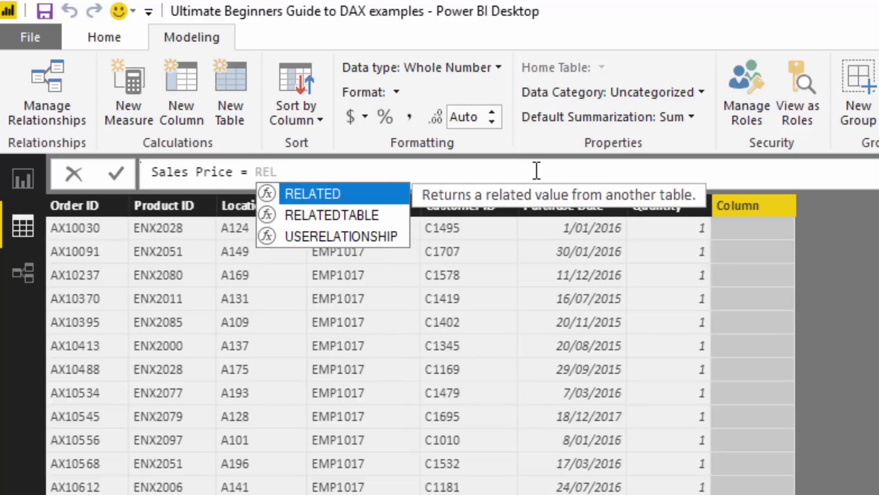
{"action": "key", "text": "Tab"}
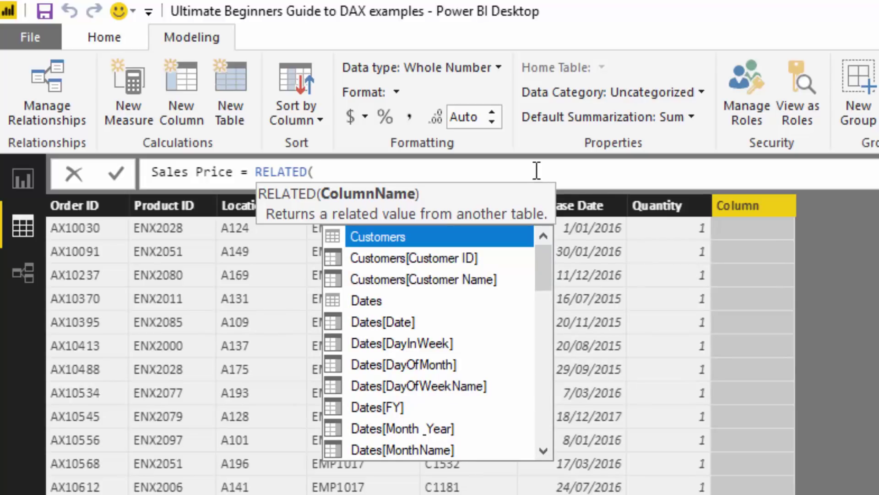
{"action": "type", "text": "Cu"}
{"action": "key", "text": "Down"}
{"action": "key", "text": "Down"}
{"action": "key", "text": "Down"}
{"action": "key", "text": "Tab"}
{"action": "type", "text": ")"}
{"action": "key", "text": "Return"}
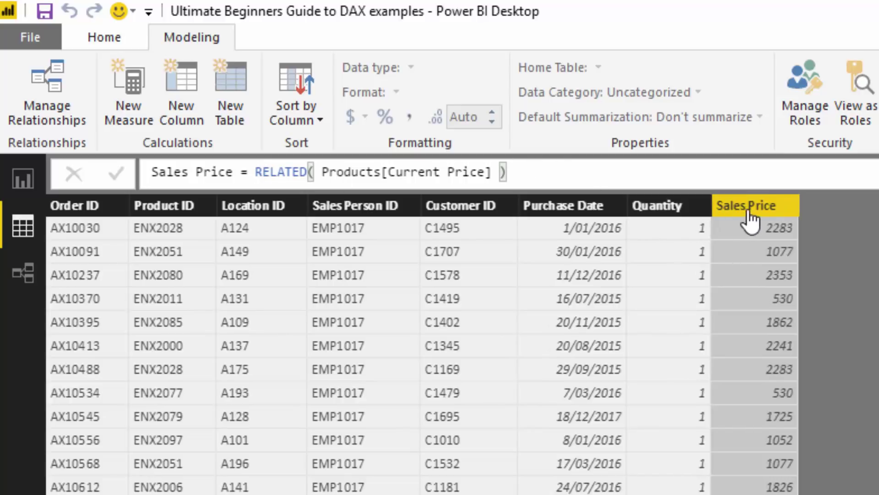
{"action": "left_click", "coordinate": [182, 79]}
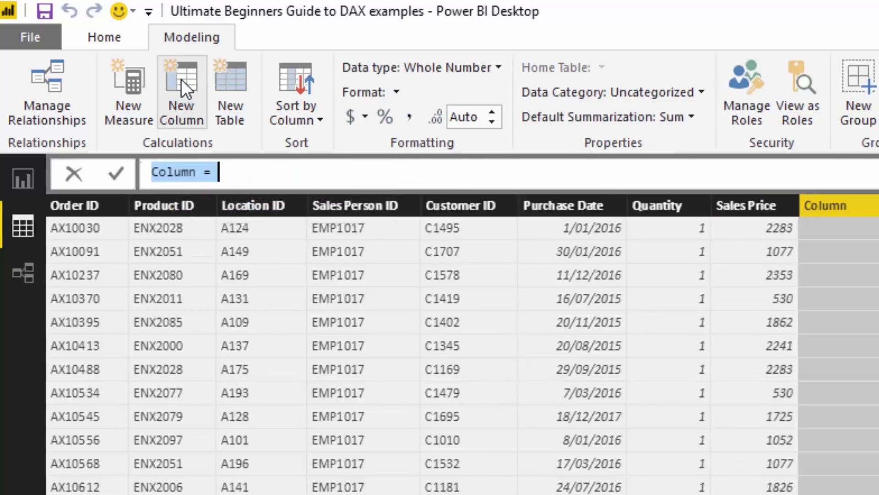
- Create the column Total Revenu = Sales[Quantity] * Sales[Sales Price] in Sales
{"action": "type", "text": "Total Re"}
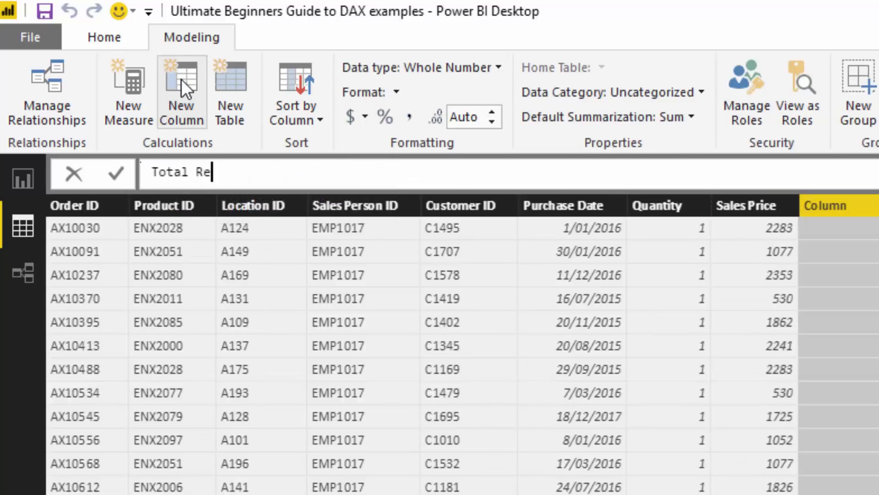
{"action": "type", "text": "venu = Quan"}
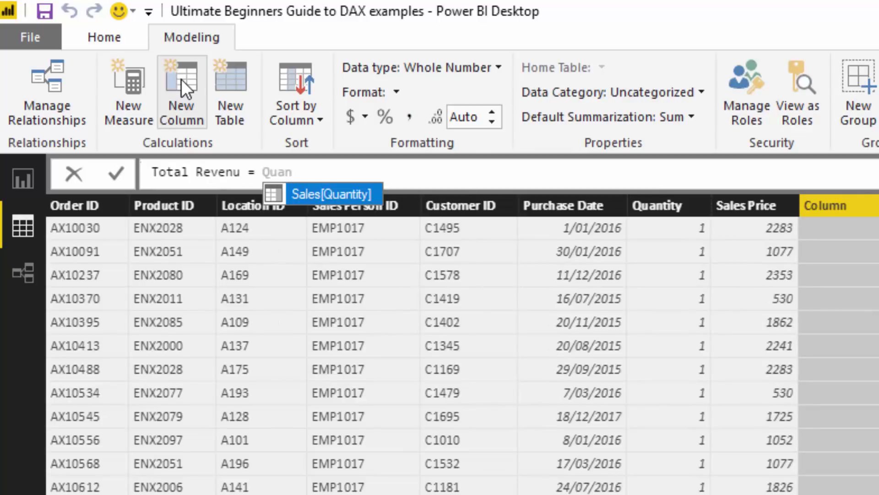
{"action": "key", "text": "Tab"}
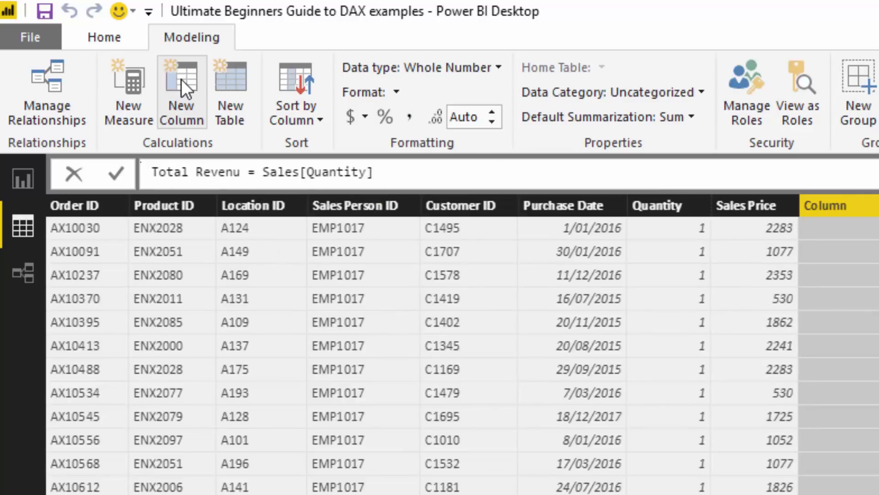
{"action": "type", "text": "* Sal"}
{"action": "key", "text": "Down"}
{"action": "key", "text": "Down"}
{"action": "key", "text": "Down"}
{"action": "key", "text": "Down"}
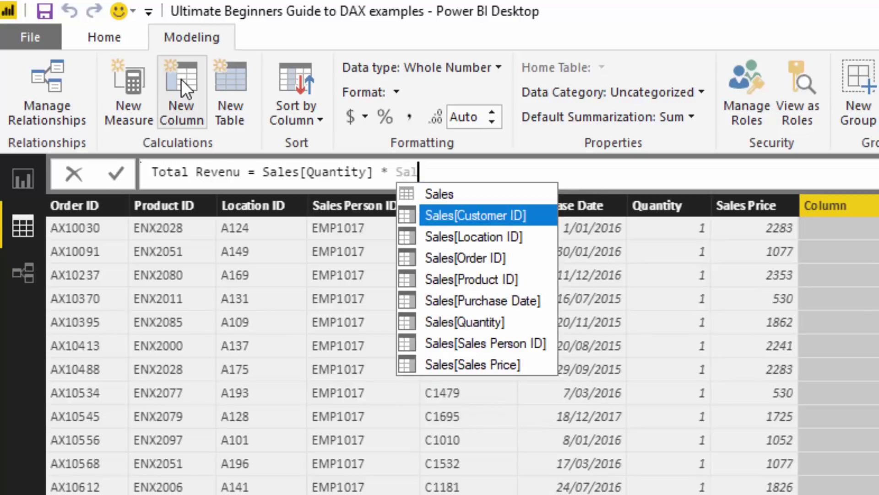
{"action": "key", "text": "Down"}
{"action": "key", "text": "Down"}
{"action": "key", "text": "Down"}
{"action": "key", "text": "Down"}
{"action": "key", "text": "Tab"}
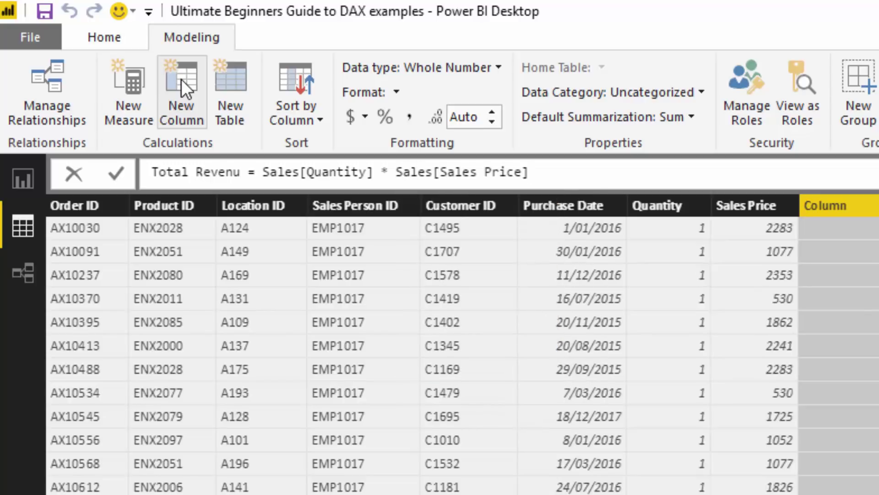
{"action": "key", "text": "Return"}
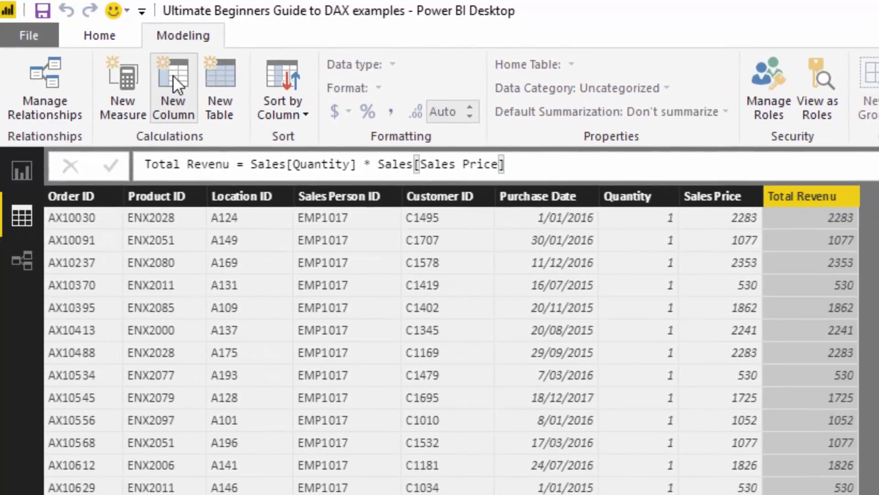
- Correct the column name to 'Total Revenue' and switch to the relationship diagram
{"action": "left_click", "coordinate": [230, 164]}
{"action": "type", "text": "e"}
{"action": "key", "text": "Return"}
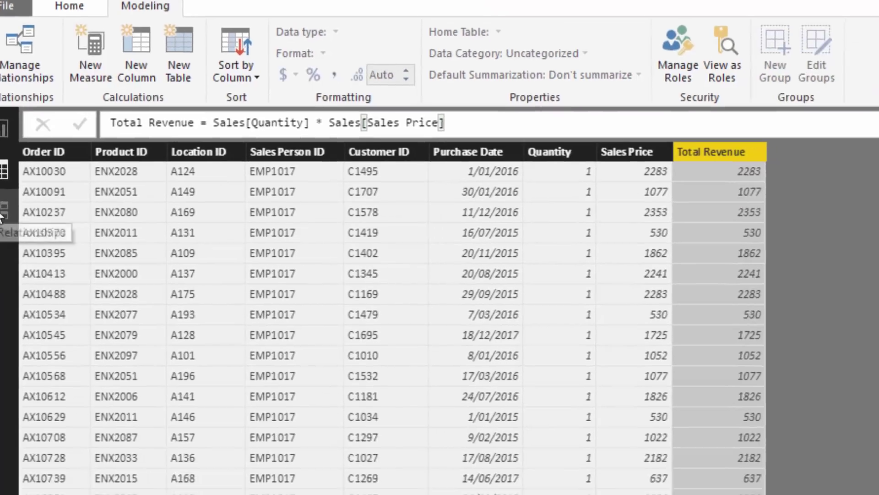
{"action": "left_click", "coordinate": [3, 212]}
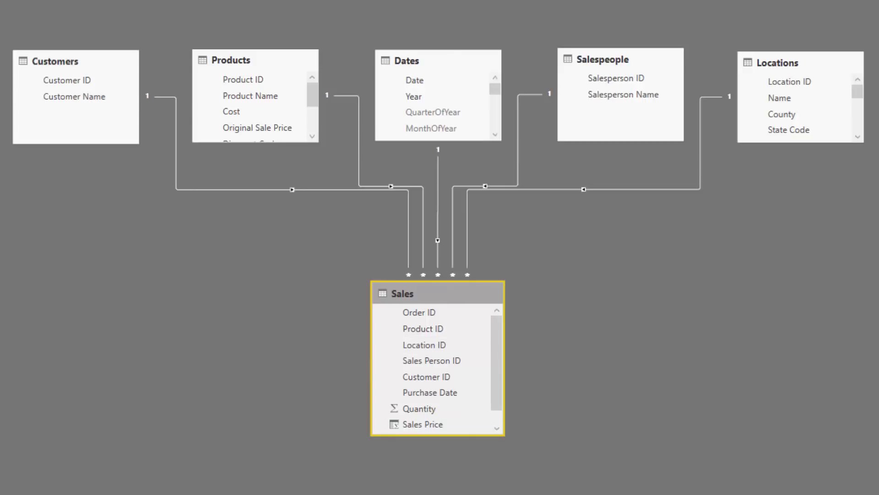
- Highlight the Locations–Sales relationship, then show the Dates table's rows in data view
{"action": "left_click", "coordinate": [779, 98]}
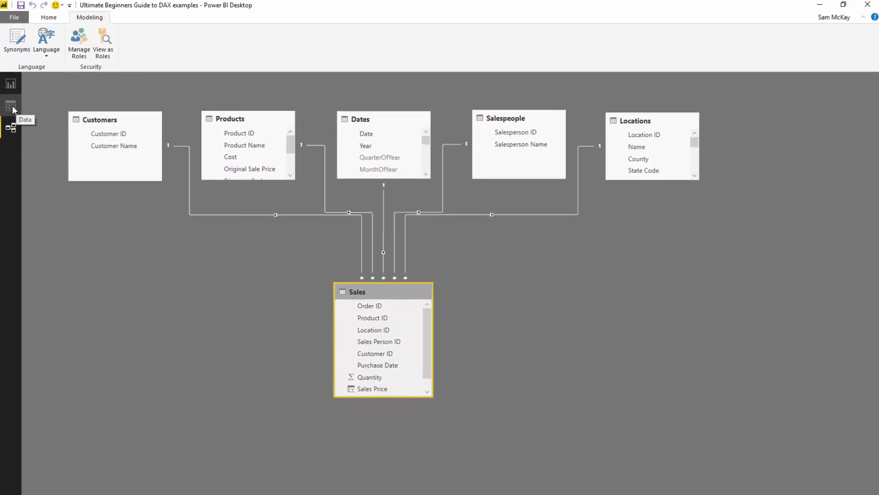
{"action": "left_click", "coordinate": [11, 106]}
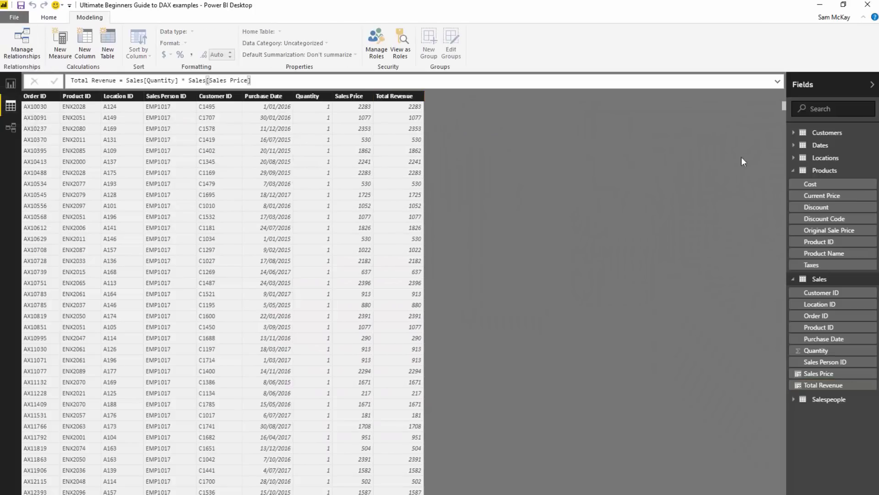
{"action": "left_click", "coordinate": [819, 146]}
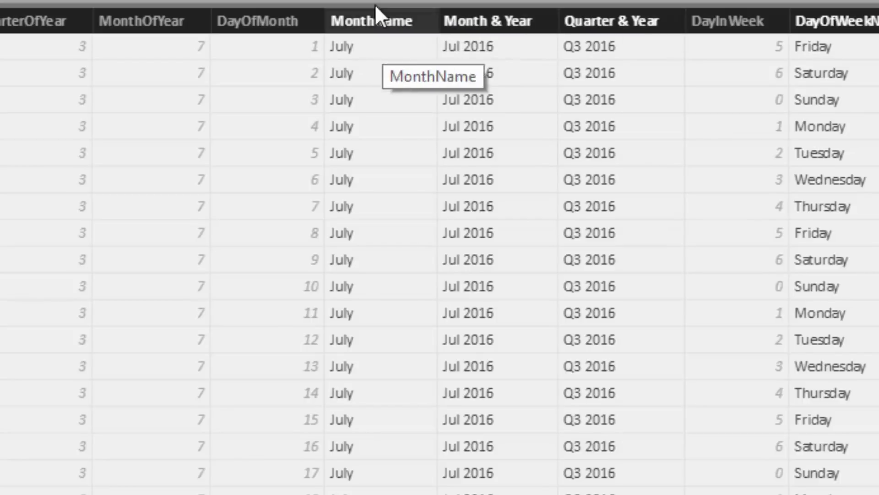
- Add Short Month = LEFT( Dates[MonthName], 3 ) to Dates and check values like Jul and Aug
{"action": "left_click", "coordinate": [332, 21]}
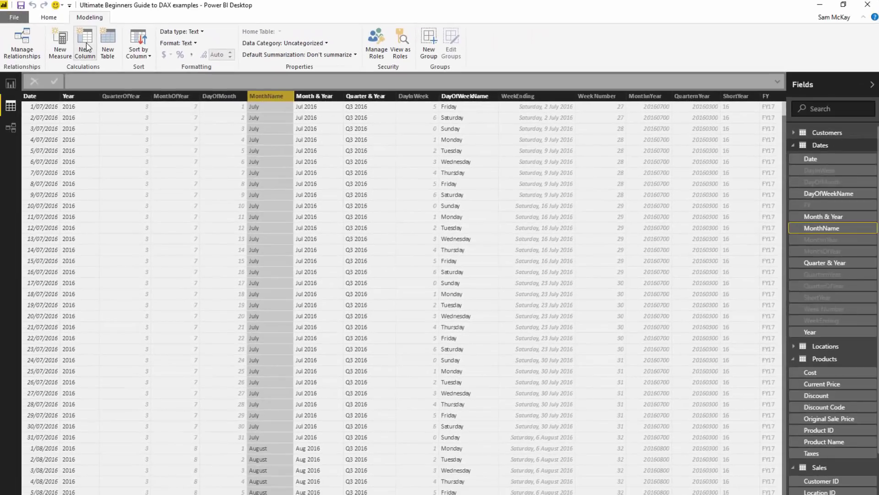
{"action": "left_click", "coordinate": [86, 42]}
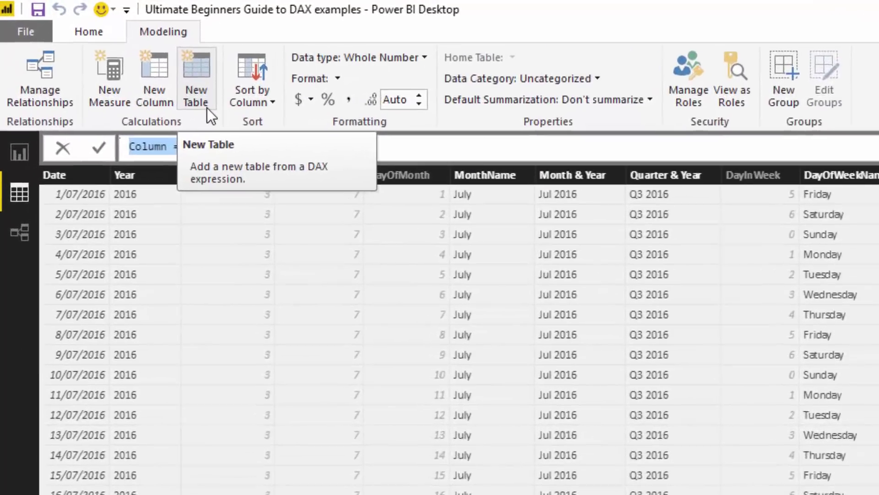
{"action": "type", "text": "Short"}
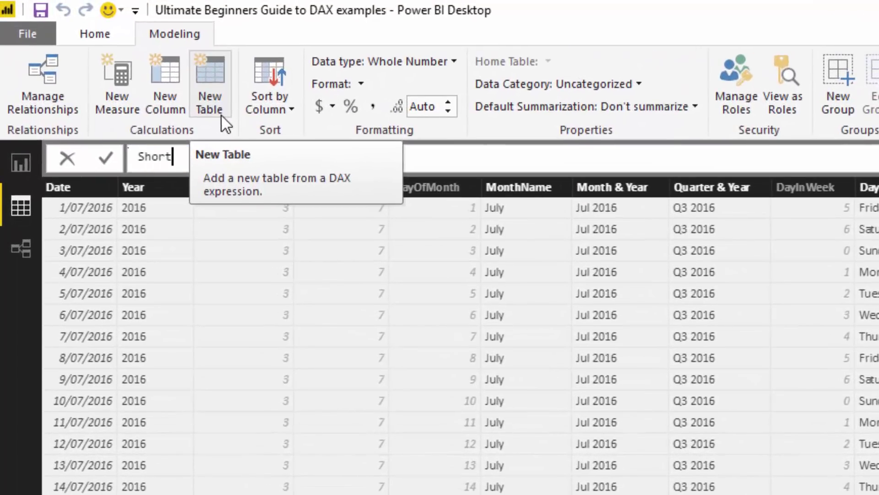
{"action": "type", "text": " Month = "}
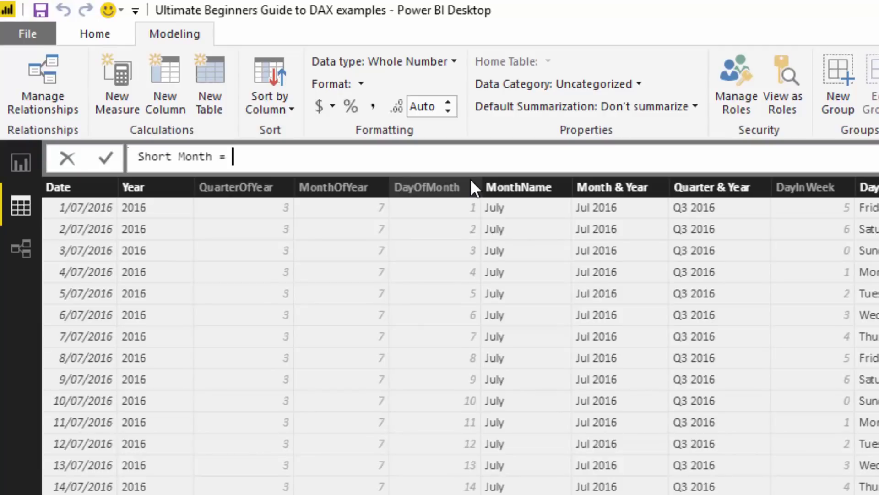
{"action": "type", "text": "LE"}
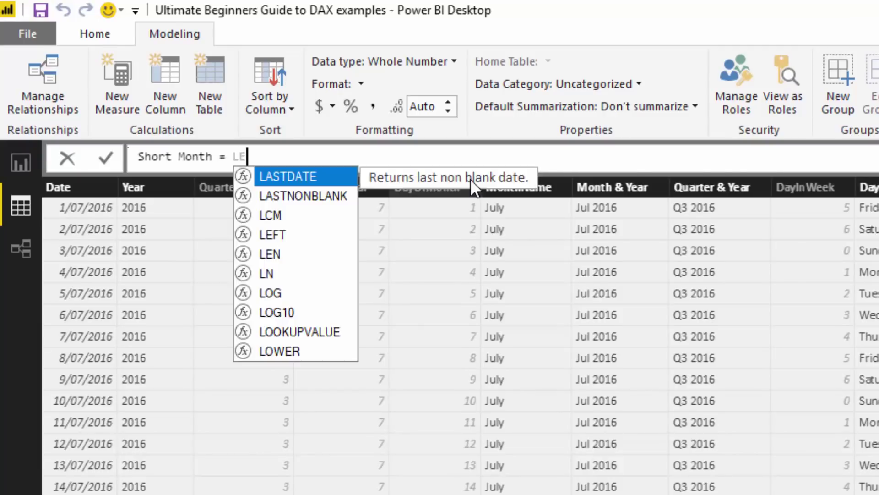
{"action": "type", "text": "FT( Mon"}
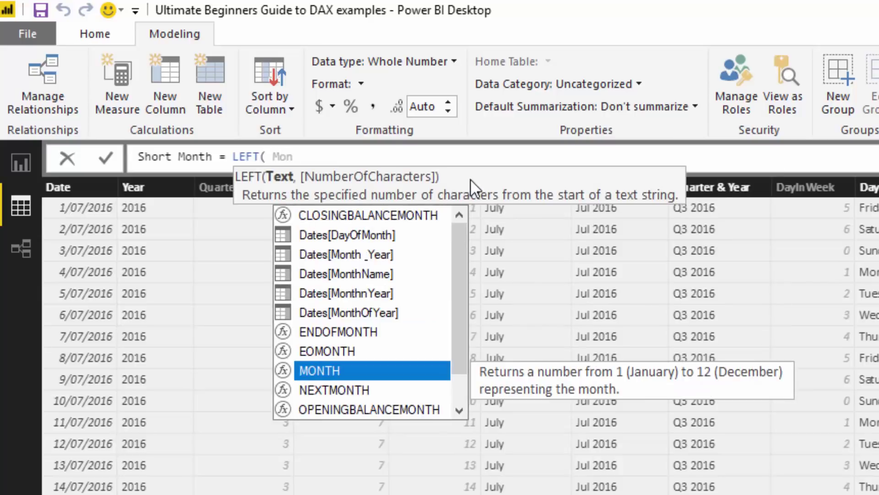
{"action": "key", "text": "Up"}
{"action": "key", "text": "Up"}
{"action": "key", "text": "Up"}
{"action": "key", "text": "Up"}
{"action": "key", "text": "Up"}
{"action": "key", "text": "Tab"}
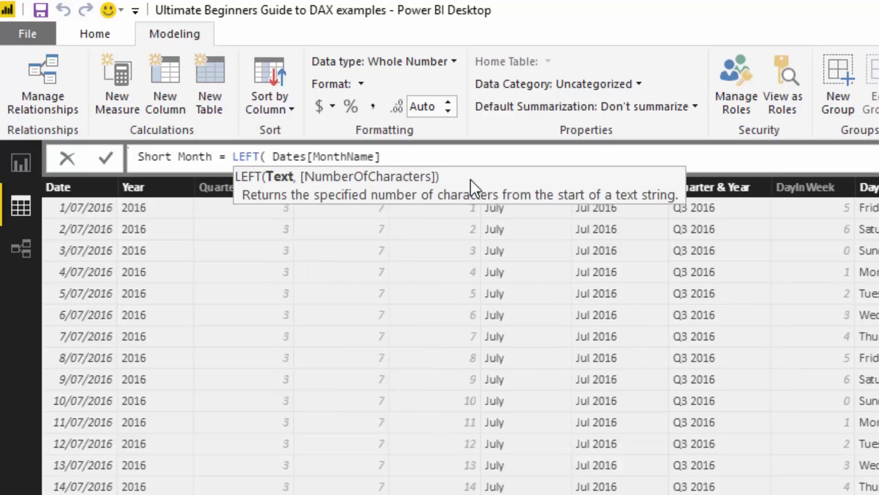
{"action": "type", "text": ", 3 )"}
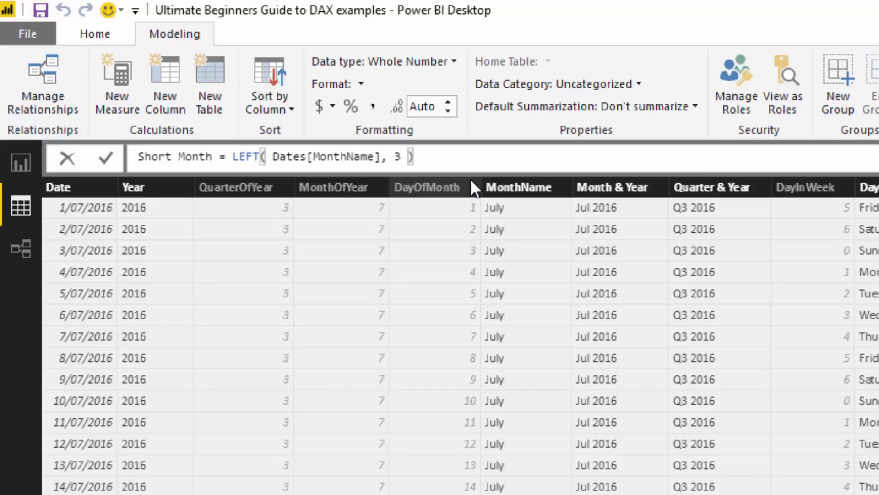
{"action": "key", "text": "Return"}
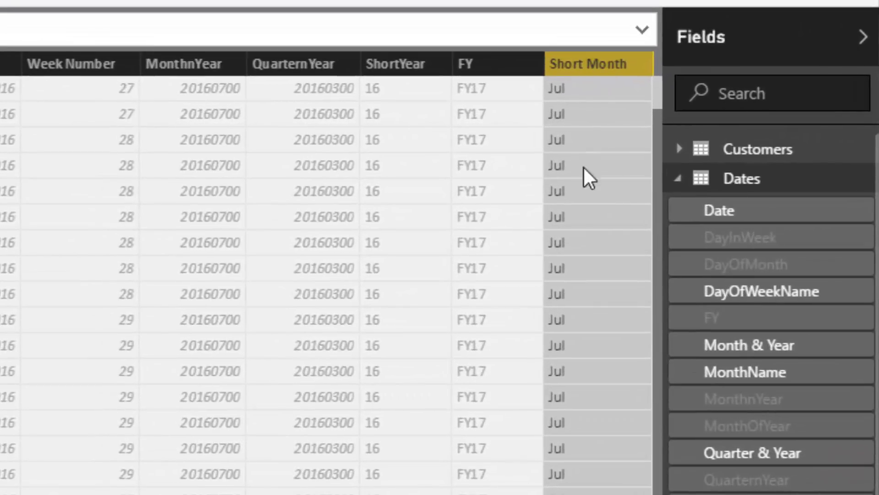
{"action": "scroll", "coordinate": [579, 300], "scroll_direction": "down", "scroll_amount": 11}
{"action": "scroll", "coordinate": [578, 301], "scroll_direction": "up", "scroll_amount": 11}
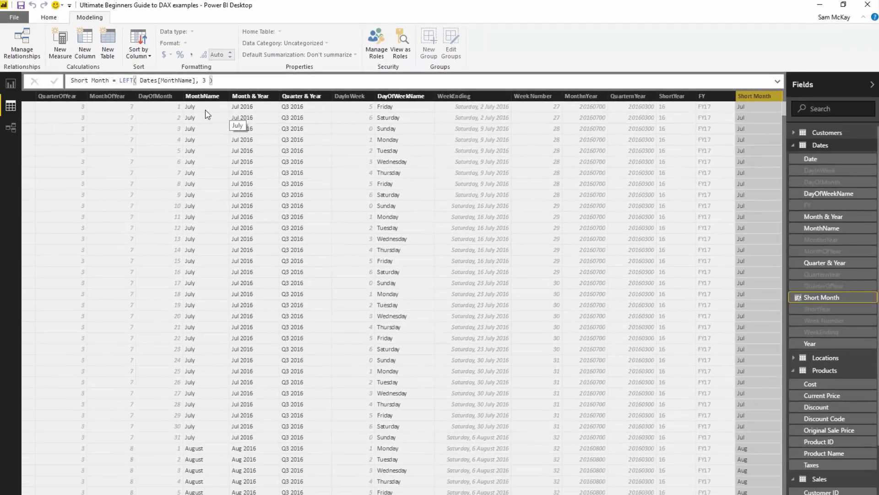
{"action": "left_click", "coordinate": [12, 130]}
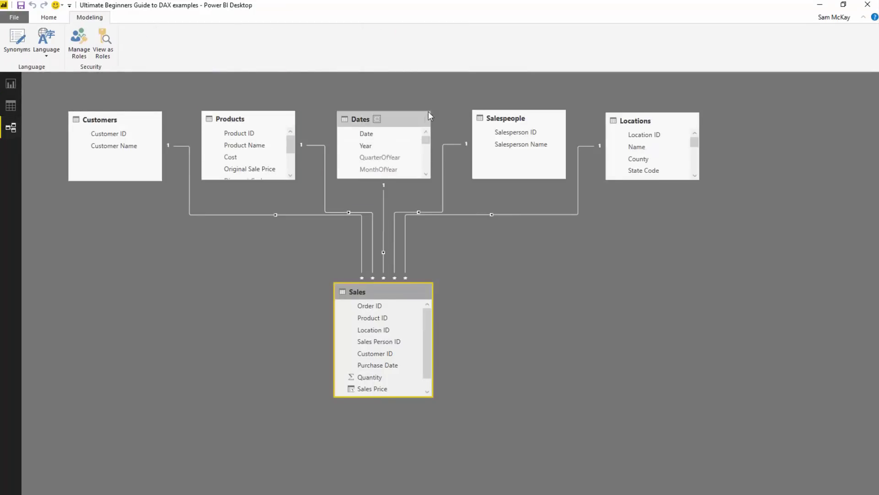
{"action": "left_click_drag", "start_coordinate": [489, 95], "coordinate": [490, 130]}
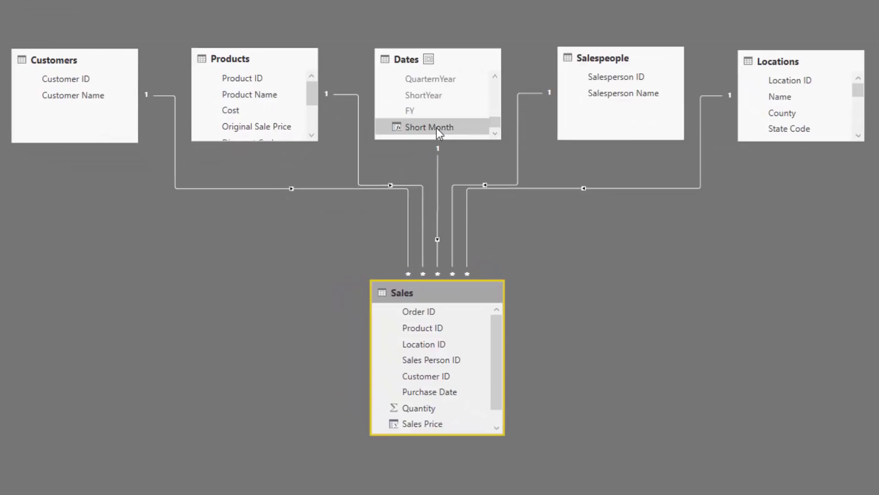
{"action": "left_click", "coordinate": [425, 128]}
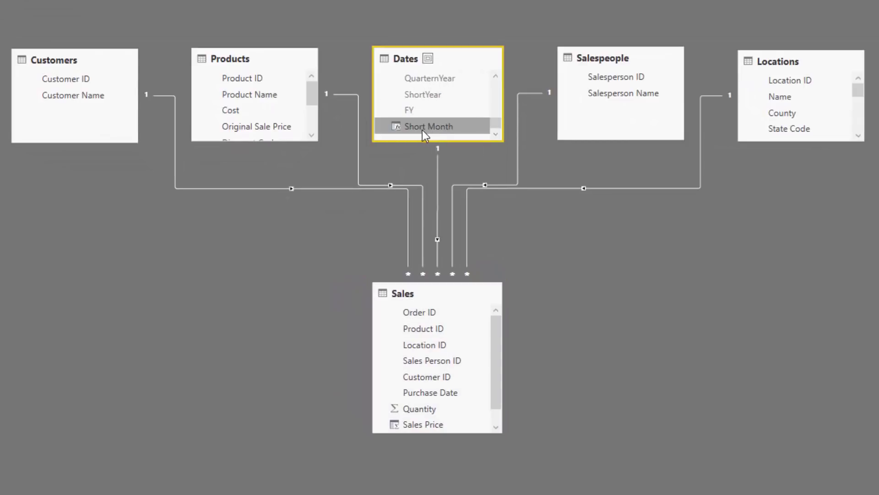
{"action": "left_click", "coordinate": [444, 149]}
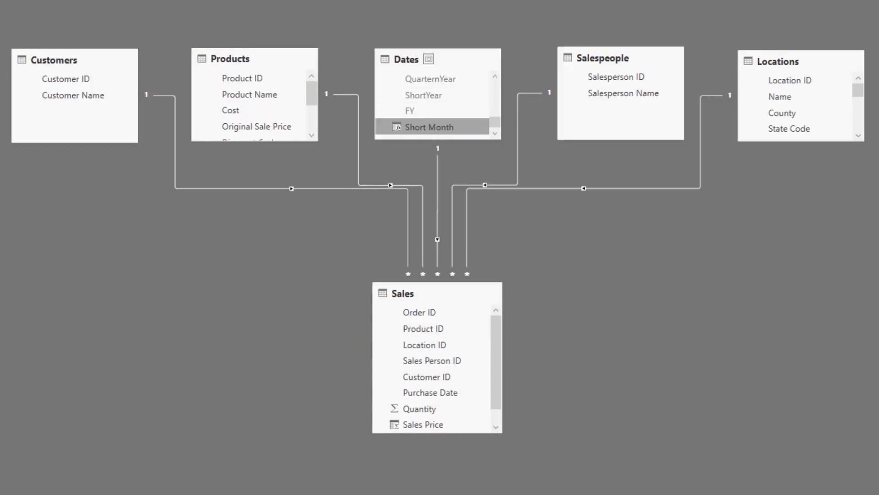
{"action": "left_click", "coordinate": [12, 108]}
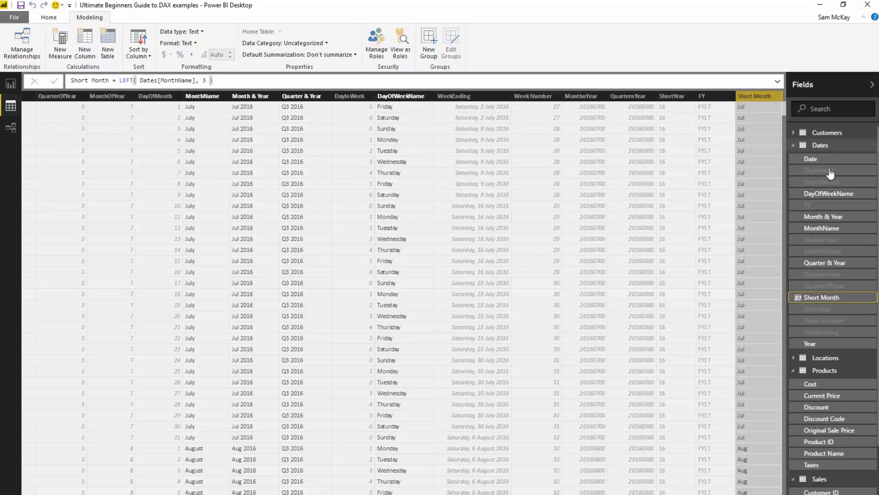
- Collapse Dates and Products, load the Sales table, and select the Sales Price and Total Revenue columns
{"action": "left_click", "coordinate": [794, 145]}
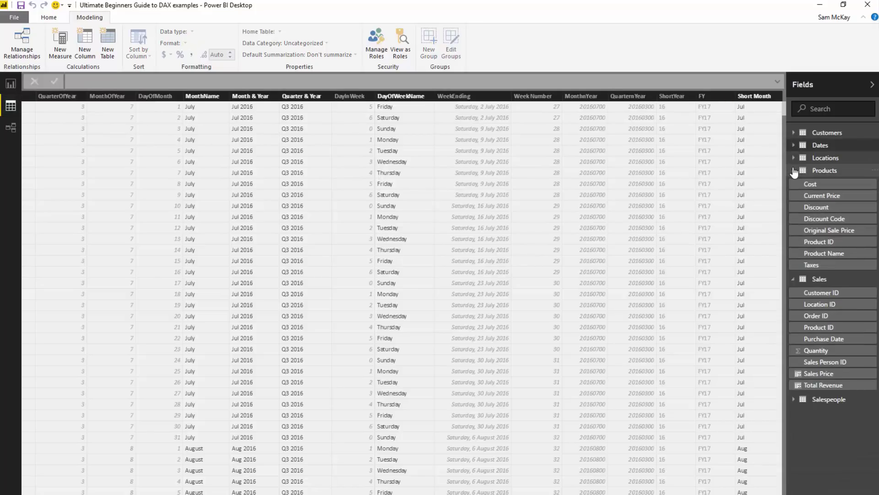
{"action": "left_click", "coordinate": [795, 170]}
{"action": "left_click", "coordinate": [794, 182]}
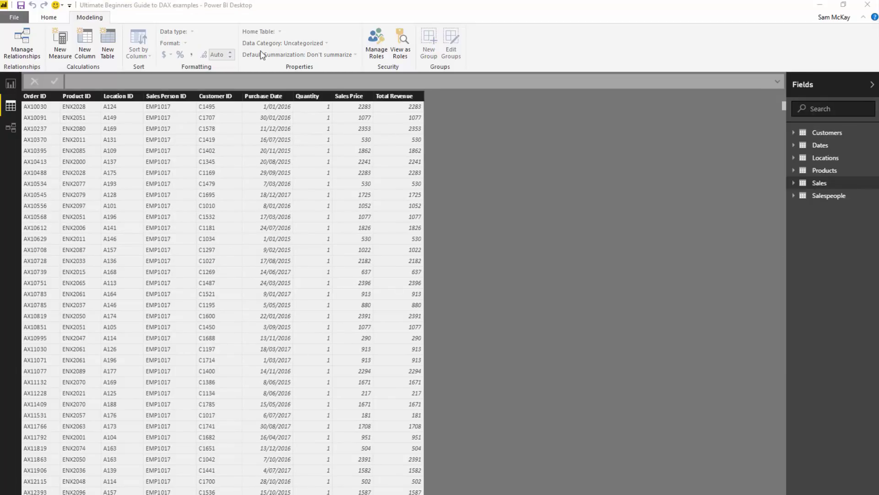
{"action": "left_click", "coordinate": [366, 96]}
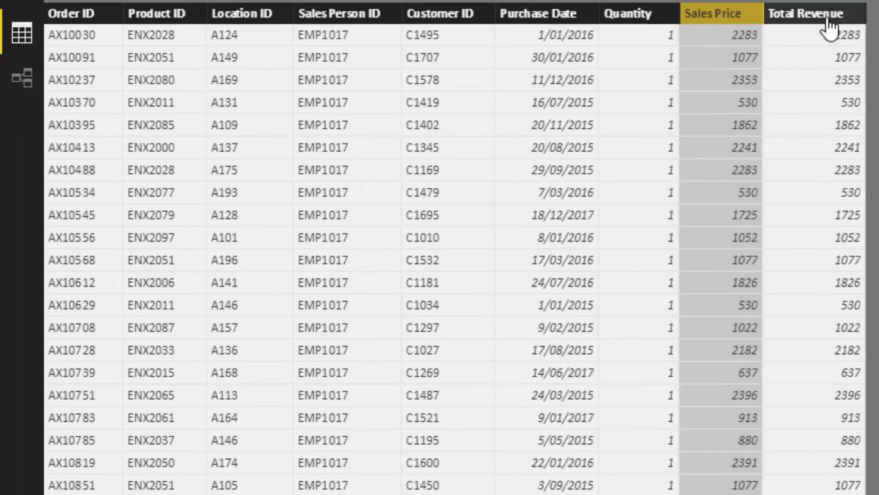
{"action": "left_click", "coordinate": [832, 18]}
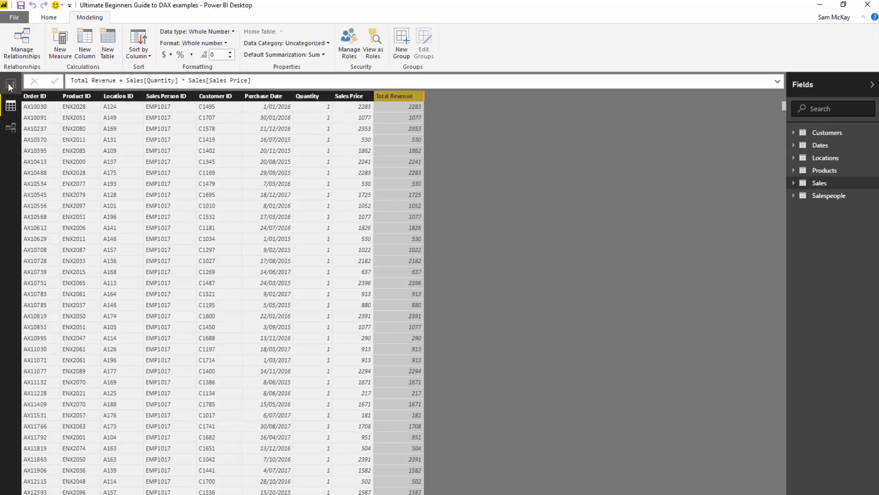
- Switch to the report canvas, expand Sales in the Fields pane, and inspect Sales Price's RELATED formula
{"action": "left_click", "coordinate": [9, 87]}
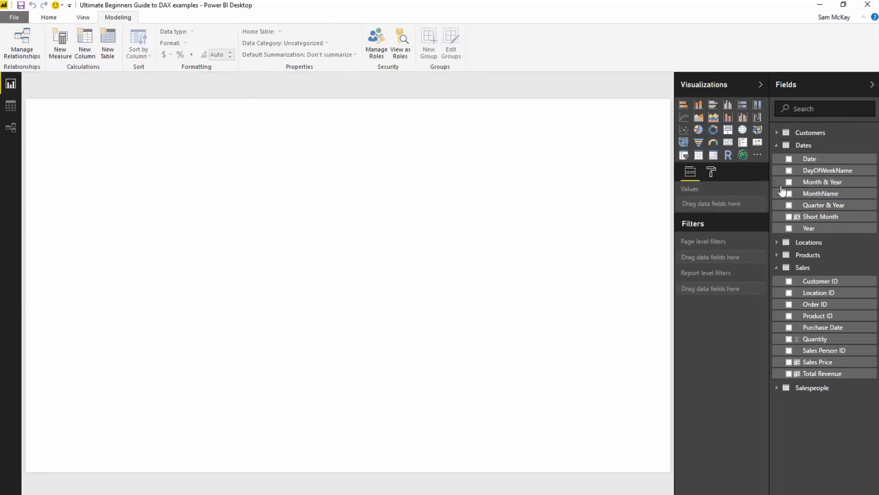
{"action": "left_click", "coordinate": [776, 145]}
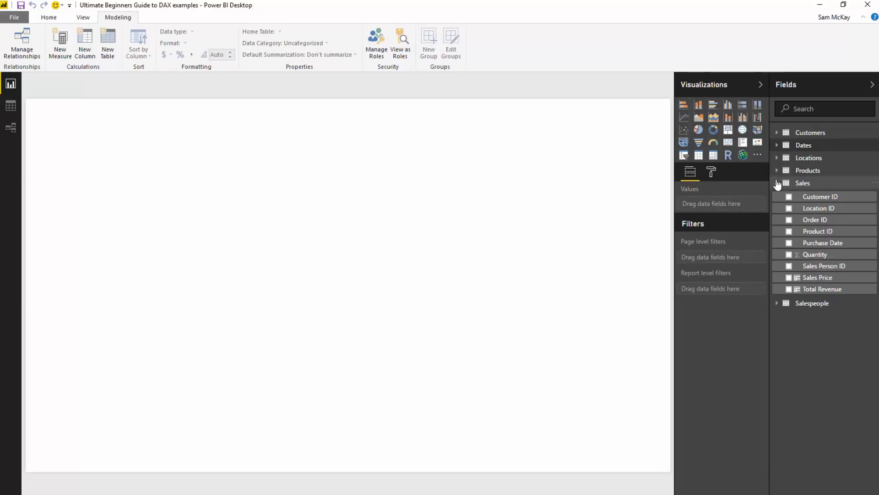
{"action": "left_click", "coordinate": [777, 183]}
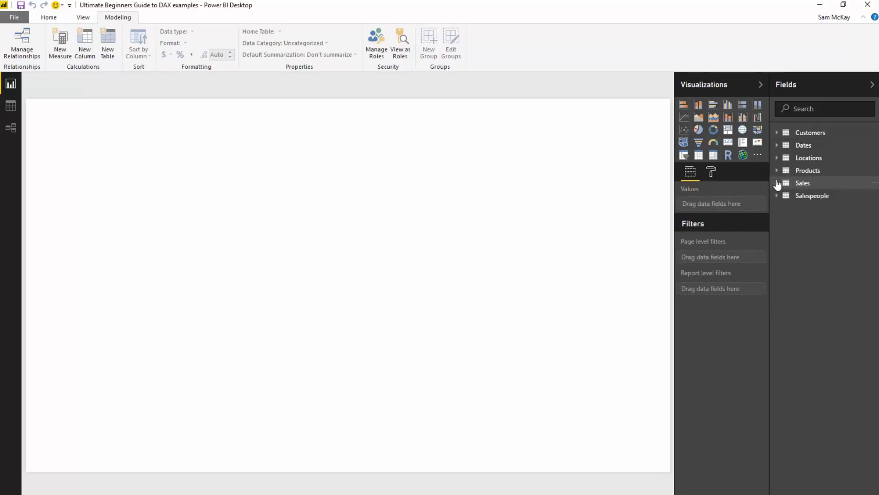
{"action": "left_click", "coordinate": [804, 186]}
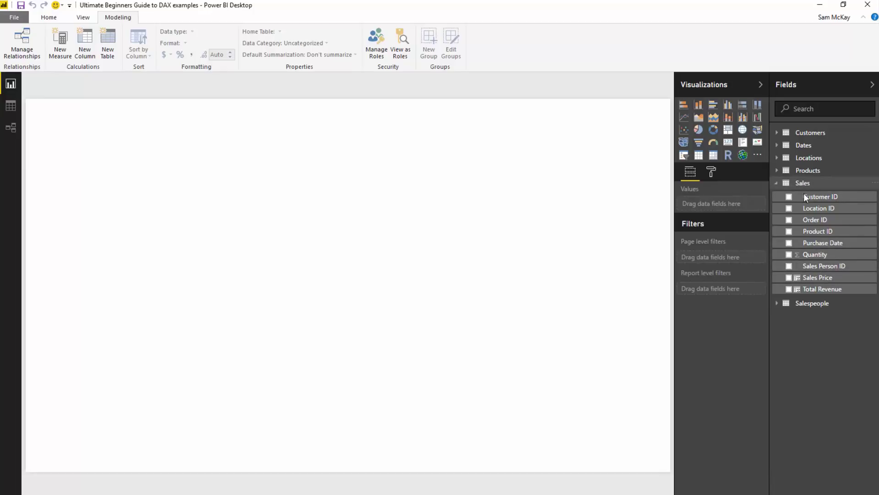
{"action": "left_click", "coordinate": [815, 279]}
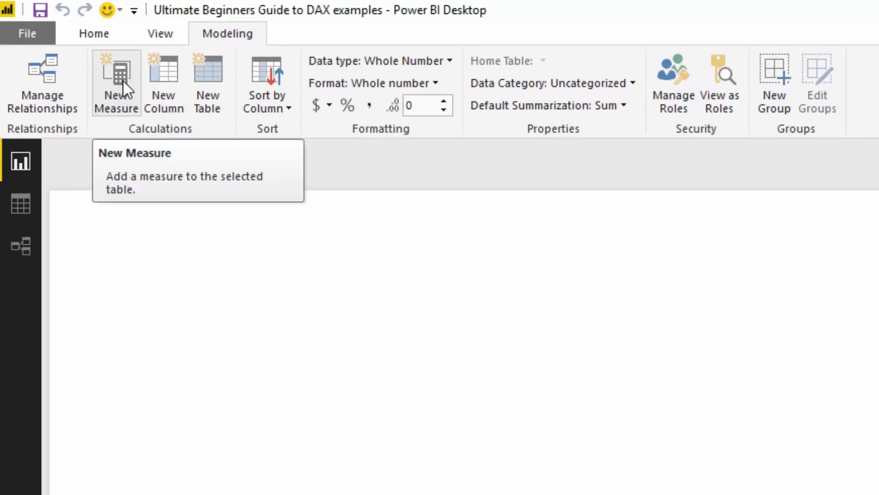
- Create the measure Total Quantity Sold = SUM( Sales[Quantity] )
{"action": "left_click", "coordinate": [122, 80]}
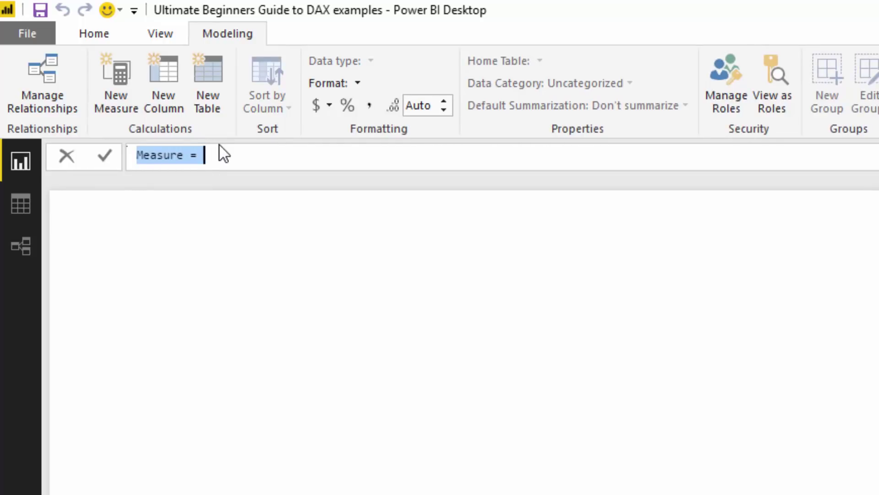
{"action": "type", "text": "Total Quan"}
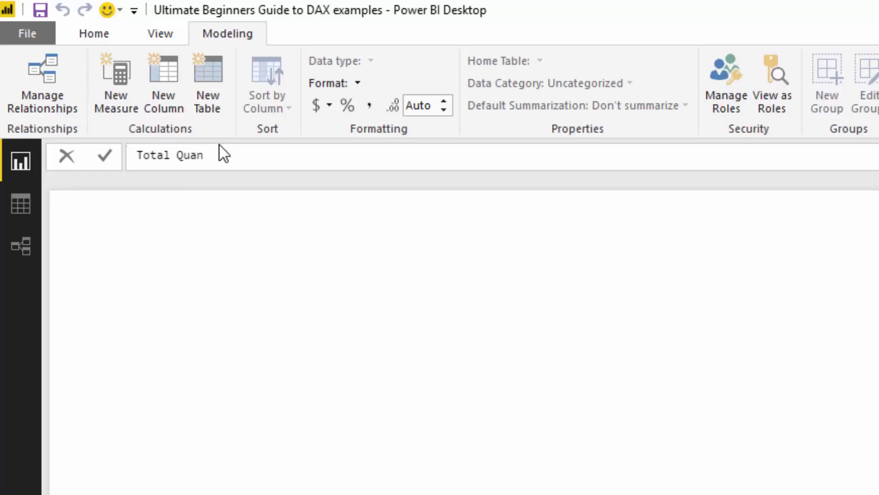
{"action": "type", "text": "tity Sold = SUM"}
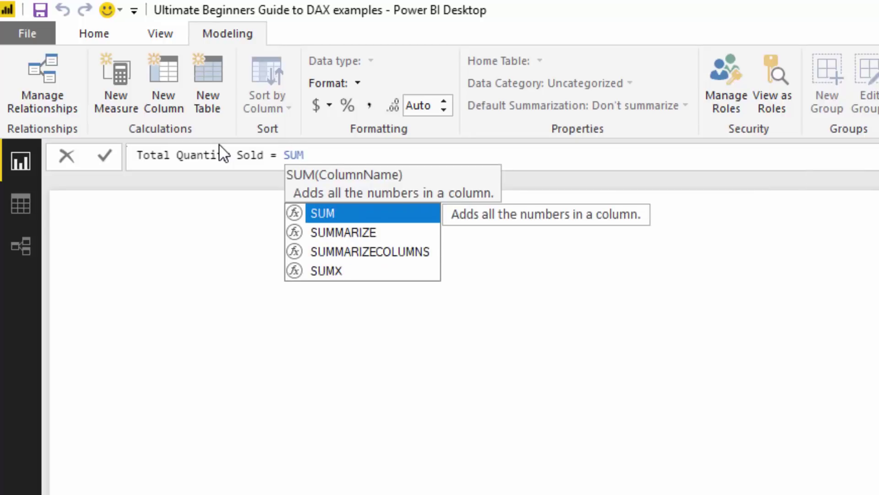
{"action": "type", "text": "( Qu"}
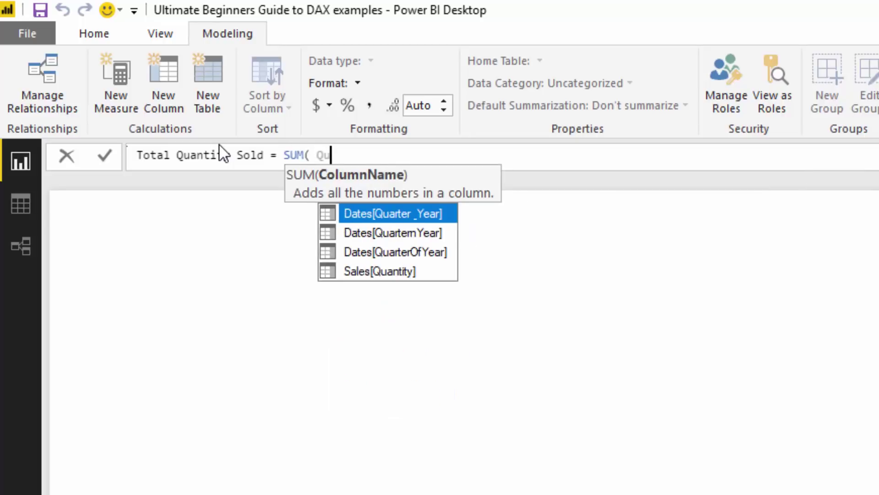
{"action": "key", "text": "Down"}
{"action": "key", "text": "Down"}
{"action": "key", "text": "Down"}
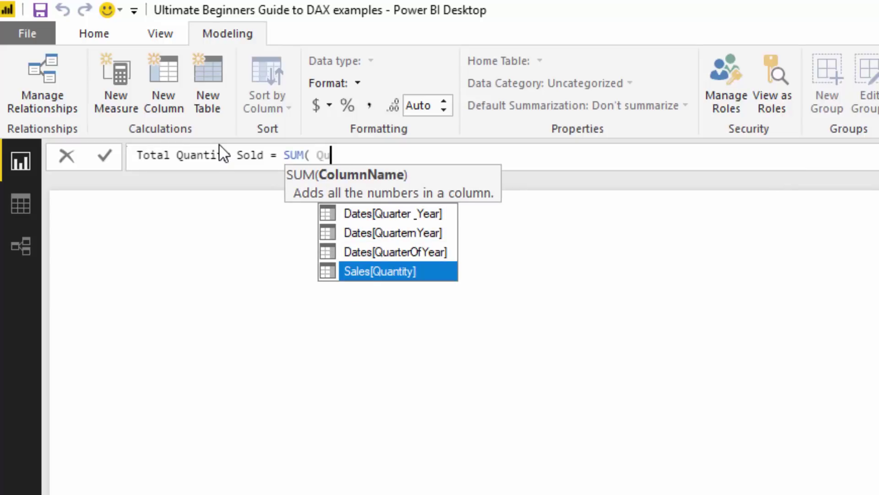
{"action": "key", "text": "Tab"}
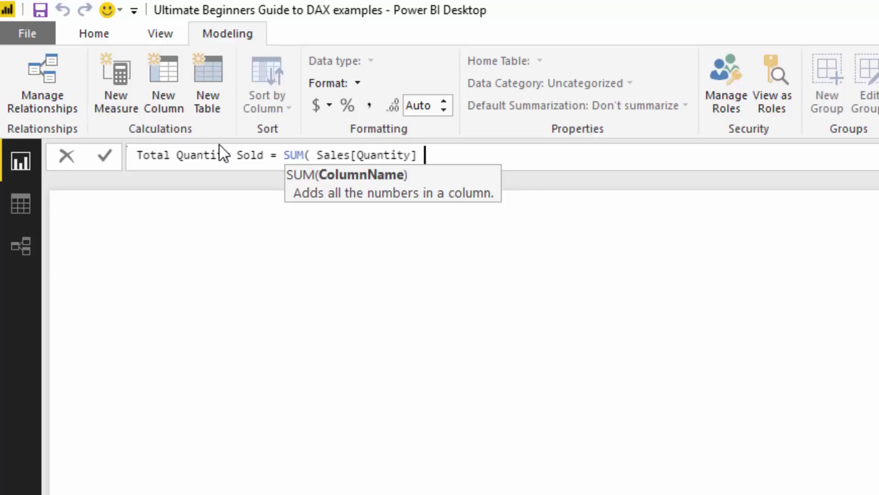
{"action": "type", "text": ")"}
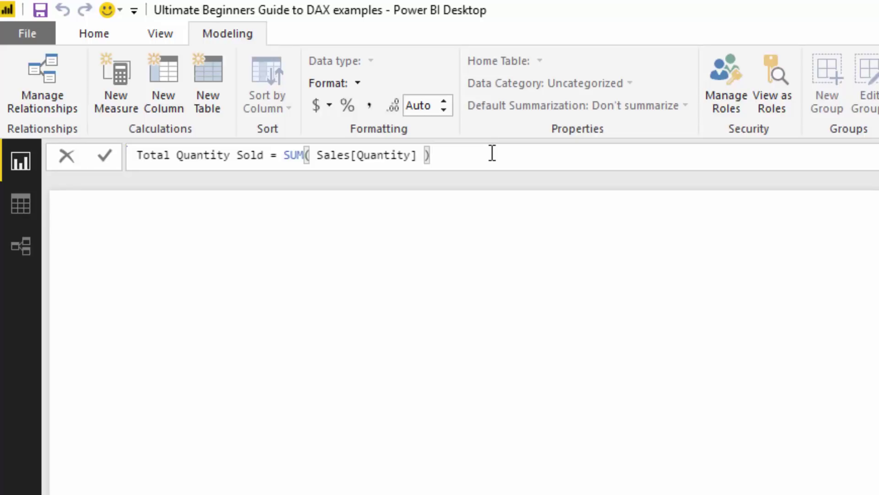
{"action": "key", "text": "Return"}
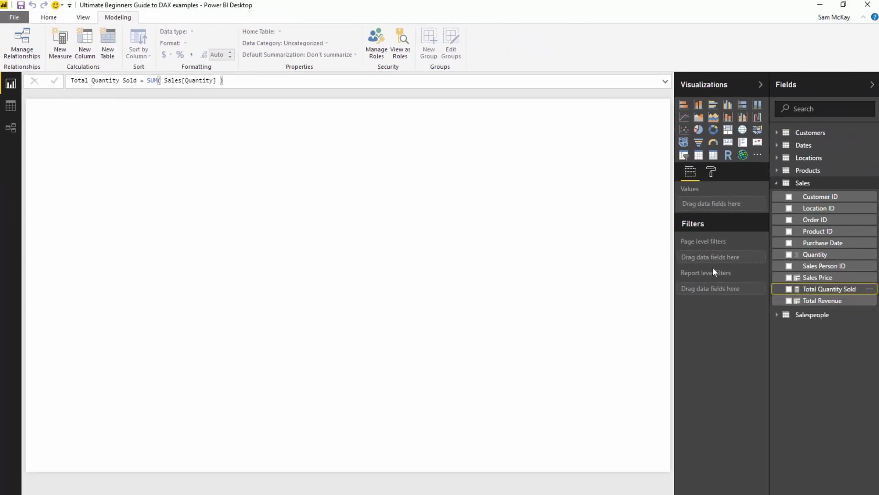
- Place Total Quantity Sold on the canvas as a card visual and shrink it
{"action": "left_click_drag", "start_coordinate": [829, 289], "coordinate": [353, 218]}
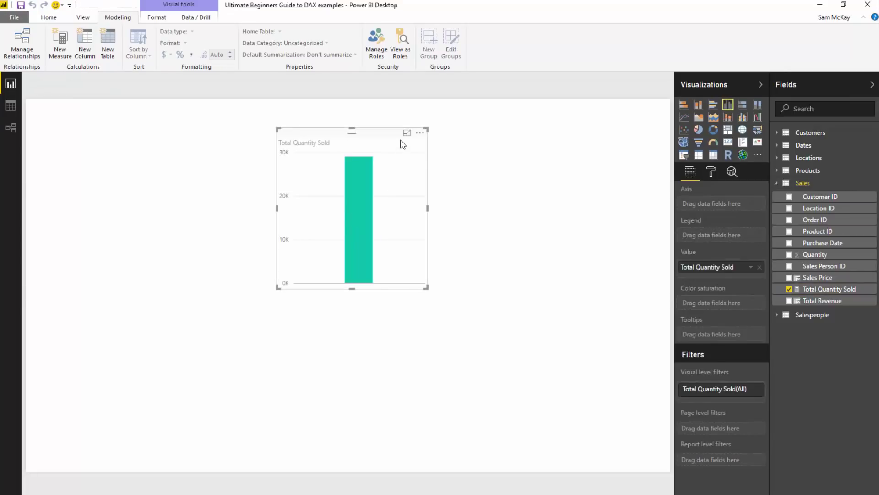
{"action": "left_click", "coordinate": [728, 143]}
{"action": "left_click_drag", "start_coordinate": [427, 288], "coordinate": [395, 219]}
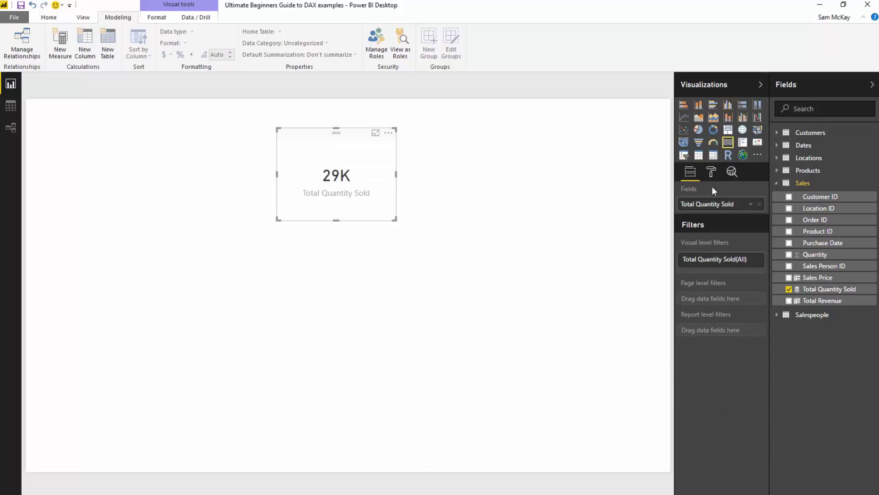
- Set the card's data label display units to None so it shows 29138, then resize it
{"action": "left_click", "coordinate": [712, 173]}
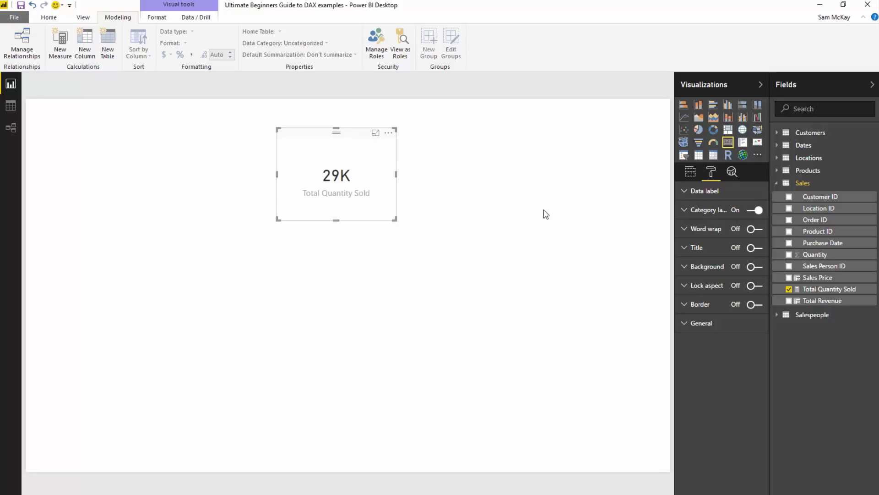
{"action": "left_click", "coordinate": [685, 209]}
{"action": "left_click", "coordinate": [687, 210]}
{"action": "left_click", "coordinate": [687, 191]}
{"action": "left_click", "coordinate": [738, 229]}
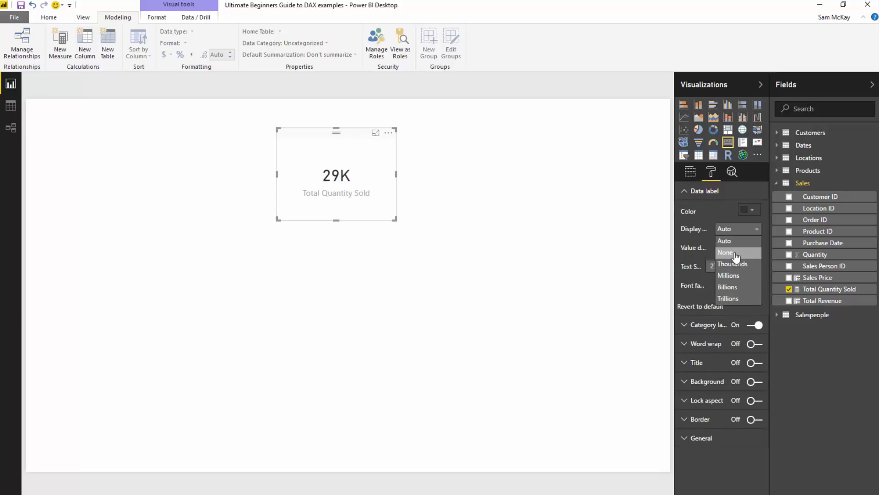
{"action": "left_click", "coordinate": [735, 253]}
{"action": "left_click_drag", "start_coordinate": [395, 219], "coordinate": [376, 235]}
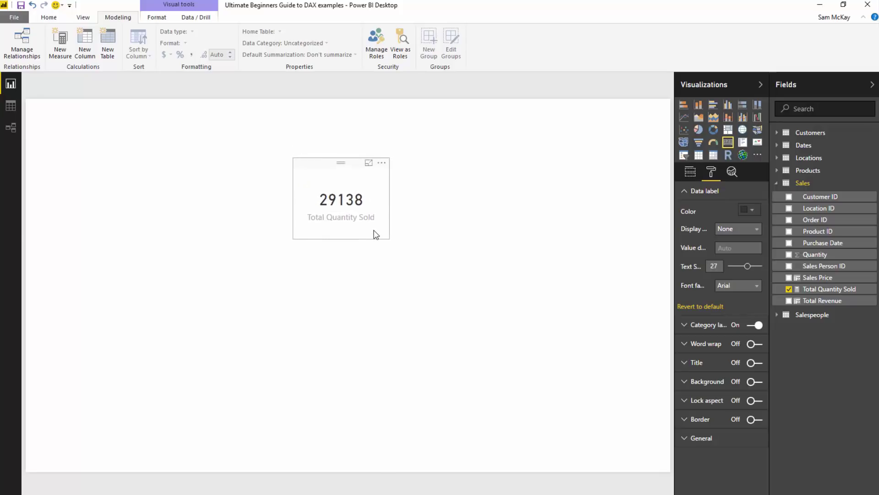
{"action": "left_click", "coordinate": [829, 289]}
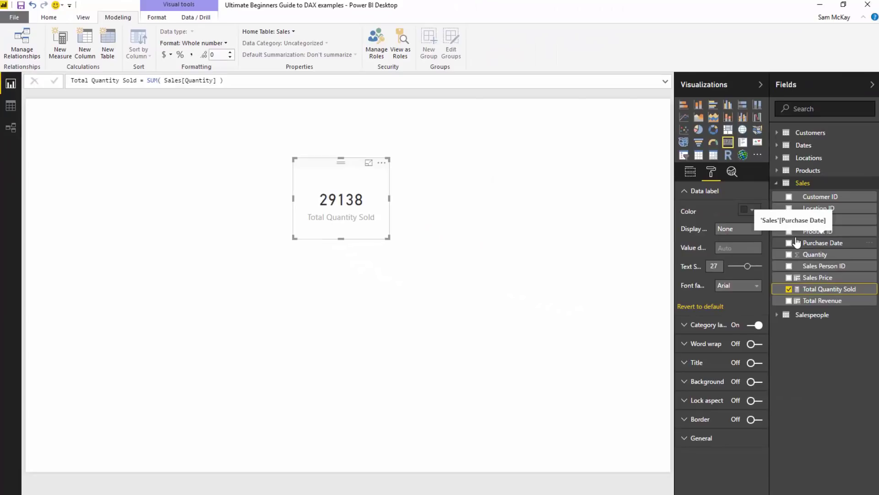
- Move the Total Quantity Sold card up and left, then review its SUM( Sales[Quantity] ) formula unchanged
{"action": "left_click_drag", "start_coordinate": [327, 167], "coordinate": [179, 153]}
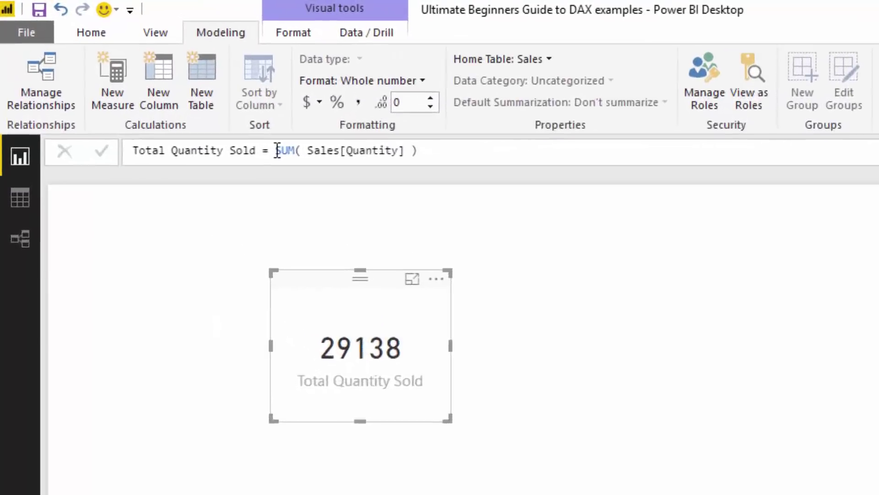
{"action": "left_click", "coordinate": [148, 81]}
{"action": "left_click_drag", "start_coordinate": [343, 168], "coordinate": [447, 168]}
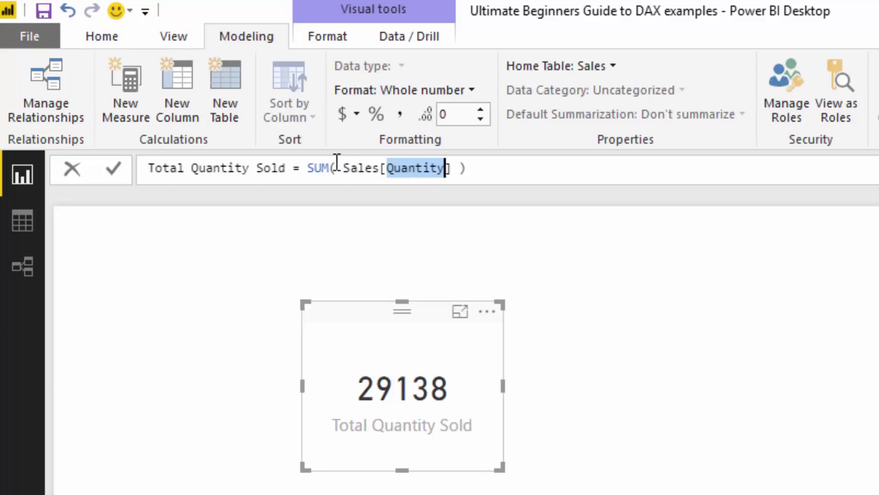
{"action": "left_click", "coordinate": [308, 168]}
{"action": "left_click_drag", "start_coordinate": [308, 168], "coordinate": [327, 173]}
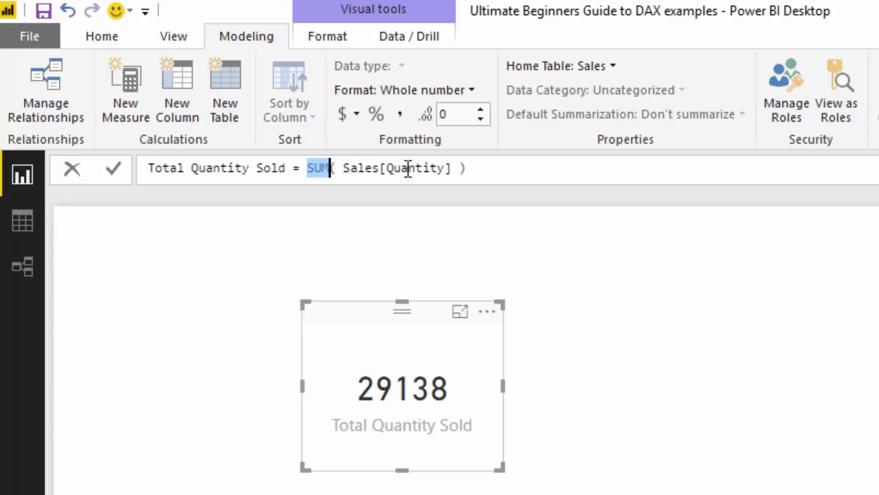
{"action": "left_click_drag", "start_coordinate": [469, 169], "coordinate": [313, 169]}
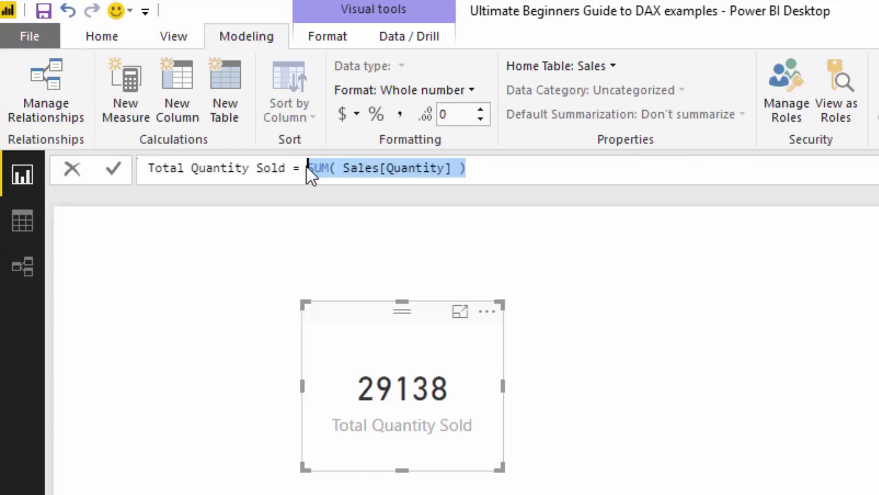
{"action": "left_click", "coordinate": [308, 168]}
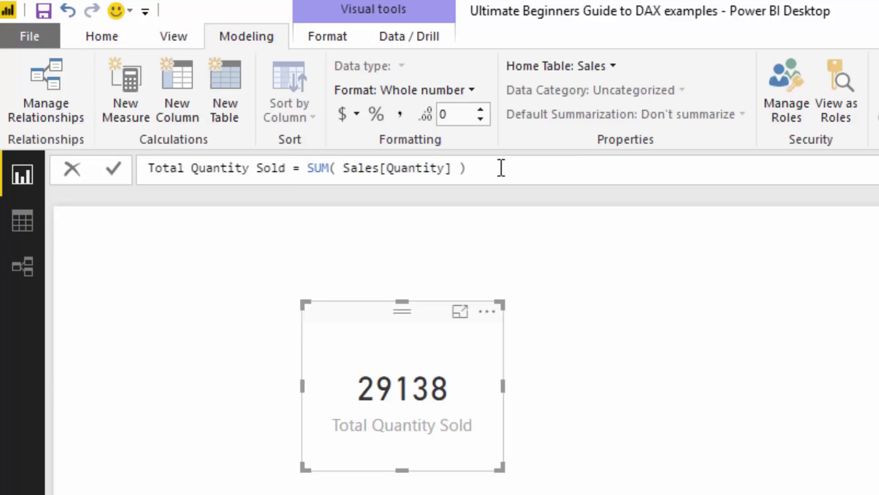
{"action": "key", "text": "Return"}
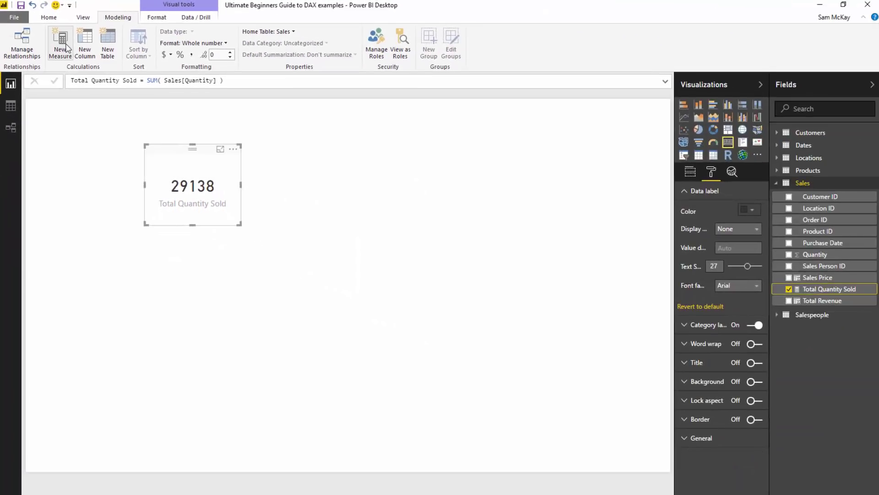
- Start a new measure Total Sales = SUMX( Sales, Sales[Quantity] * RELATED( Products[Current Price] )
{"action": "left_click", "coordinate": [64, 48]}
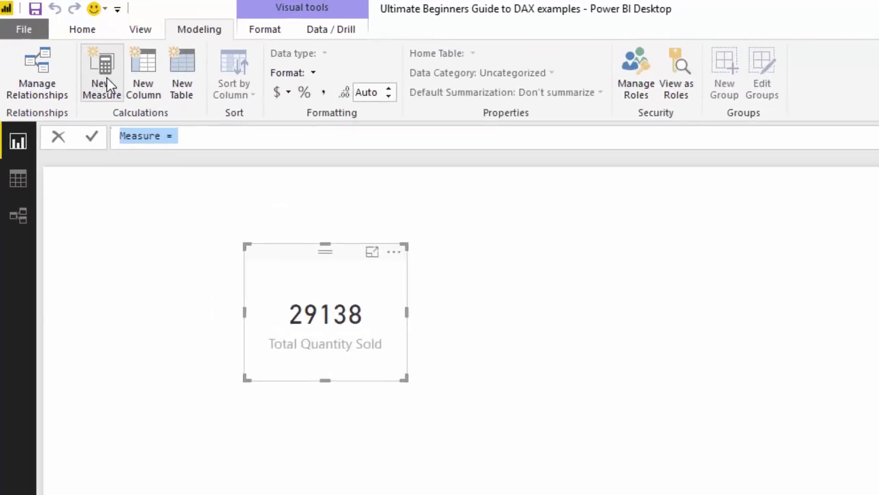
{"action": "type", "text": "Total R"}
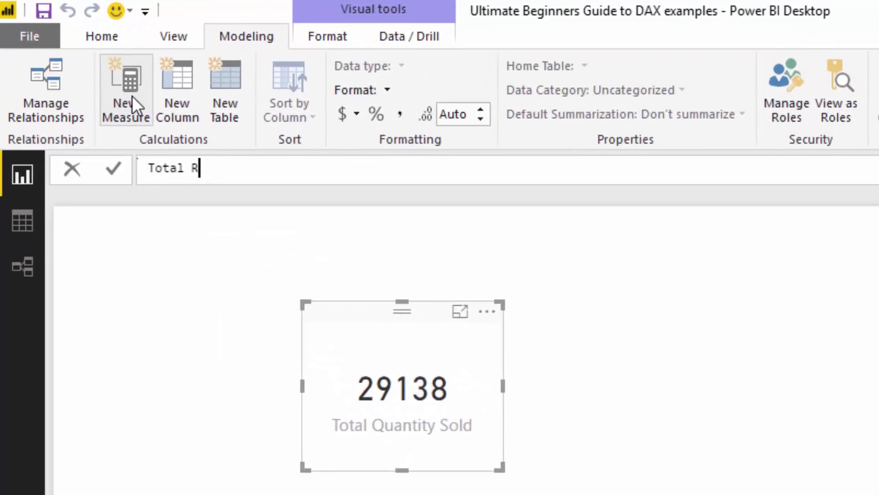
{"action": "key", "text": "BackSpace"}
{"action": "type", "text": "Sales = SUMX("}
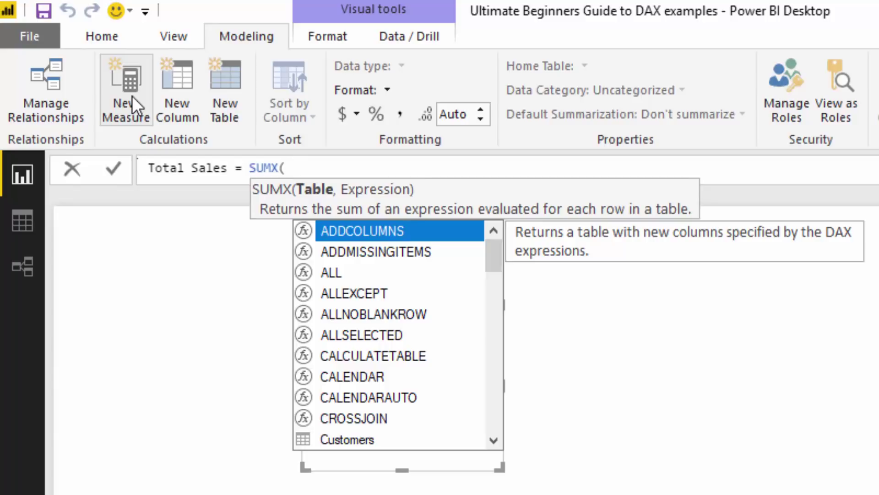
{"action": "type", "text": "Sale"}
{"action": "type", "text": "s"}
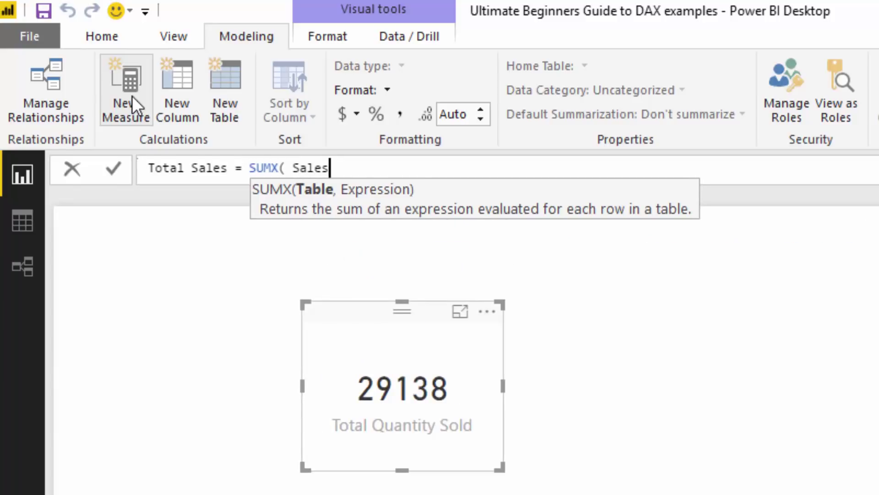
{"action": "type", "text": ", Sales[Quantity]"}
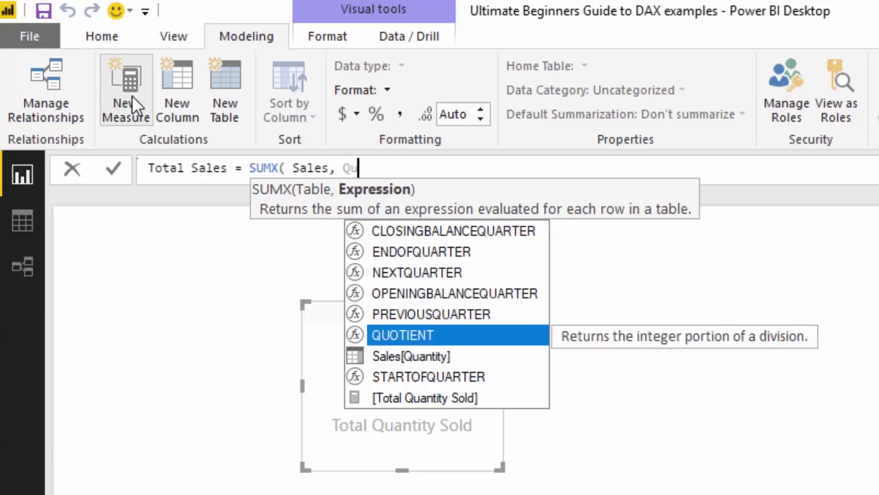
{"action": "type", "text": " * "}
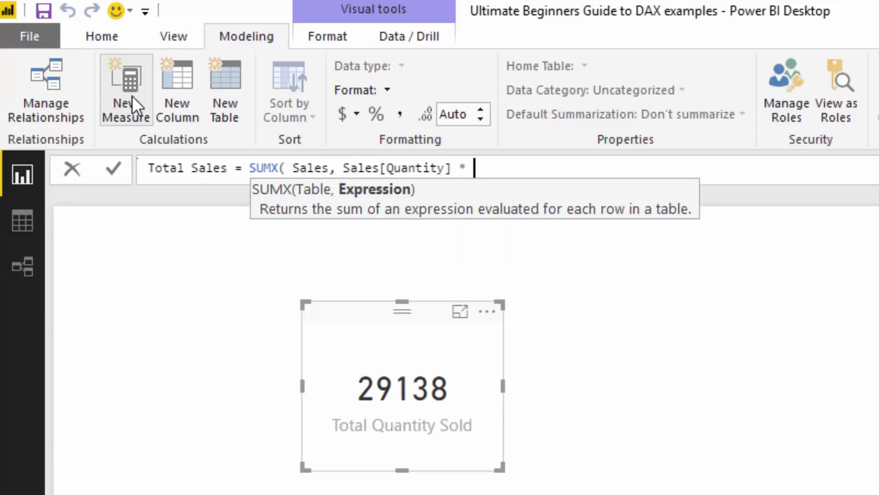
{"action": "type", "text": "RELATED( Cur"}
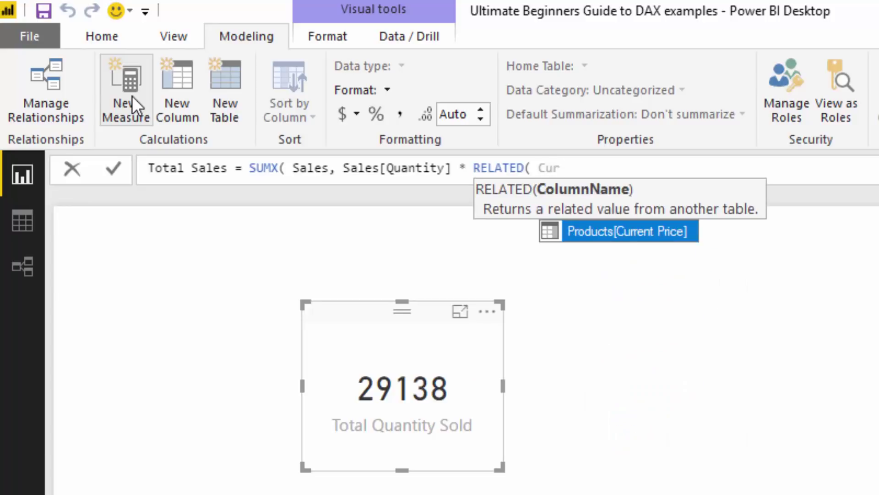
{"action": "key", "text": "Tab"}
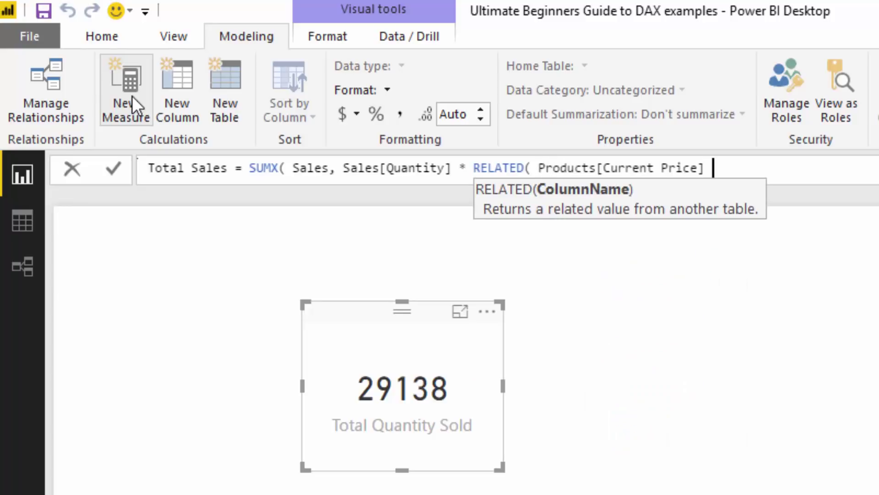
{"action": "type", "text": ")"}
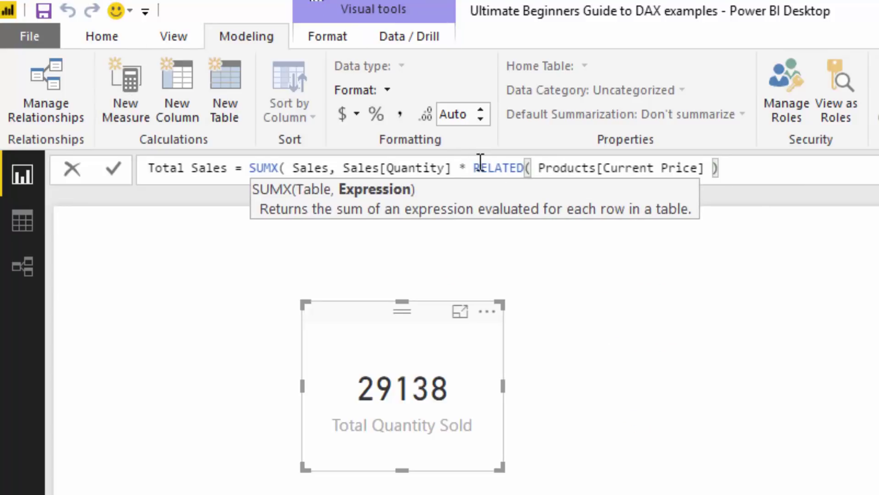
- Add the final closing parenthesis and highlight the RELATED( Products[Current Price] ) expression
{"action": "left_click_drag", "start_coordinate": [474, 168], "coordinate": [715, 169]}
{"action": "left_click", "coordinate": [732, 167]}
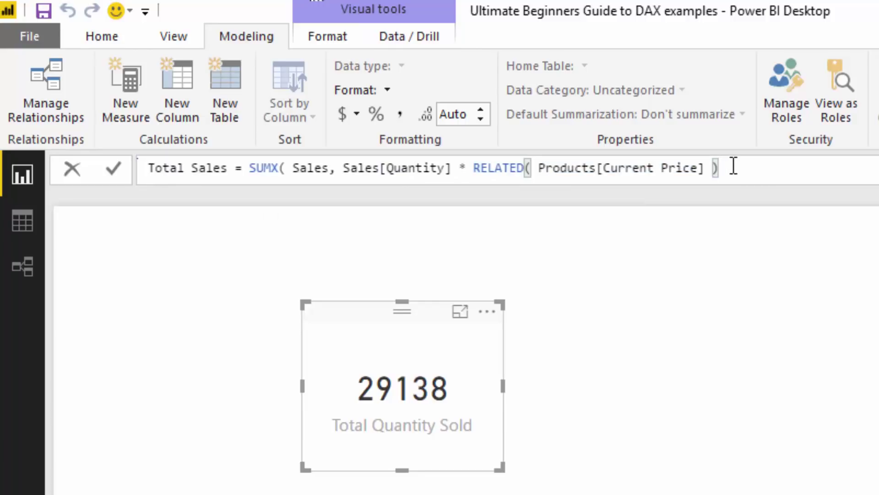
{"action": "type", "text": ")"}
{"action": "left_click_drag", "start_coordinate": [721, 168], "coordinate": [477, 170]}
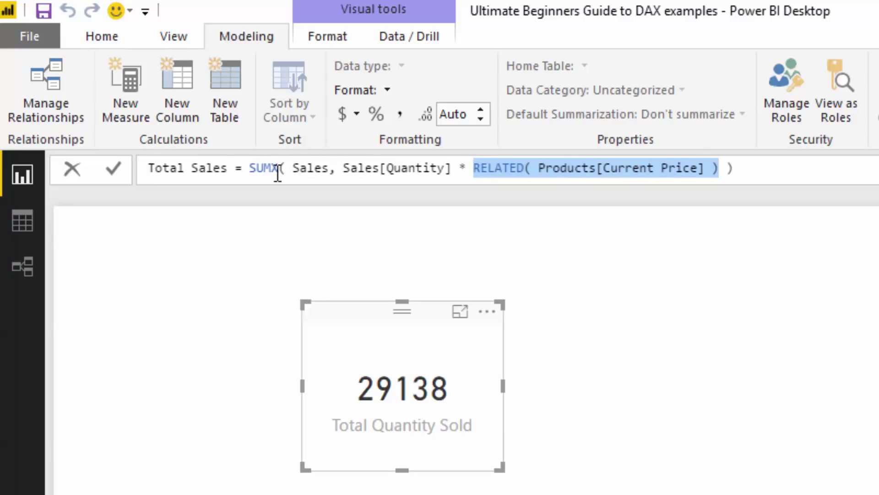
- Highlight the SUMX function and Sales[Quantity] reference, then commit the Total Sales measure
{"action": "left_click_drag", "start_coordinate": [280, 167], "coordinate": [331, 162]}
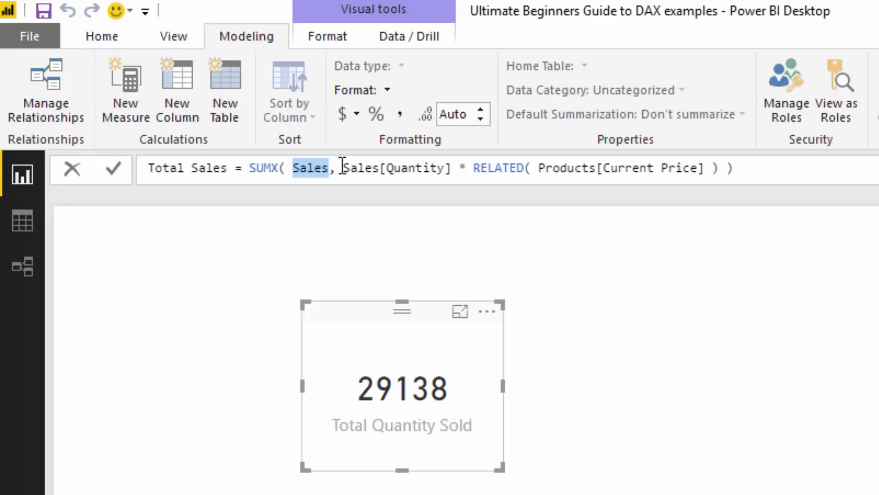
{"action": "left_click_drag", "start_coordinate": [342, 168], "coordinate": [455, 162]}
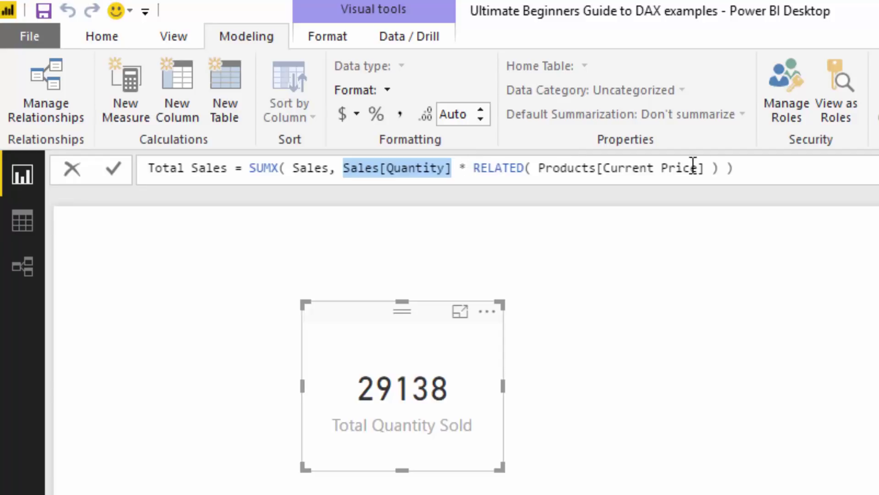
{"action": "left_click", "coordinate": [718, 167]}
{"action": "left_click", "coordinate": [738, 168]}
{"action": "key", "text": "Return"}
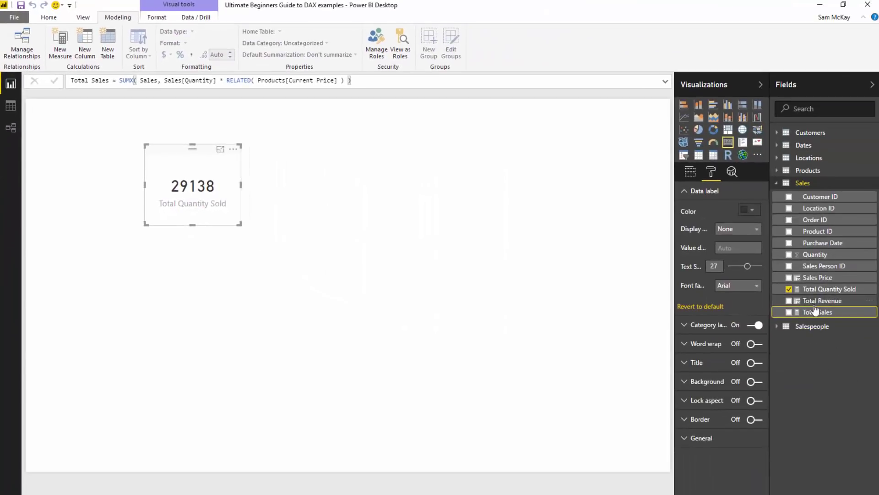
- Add Total Sales to the canvas as a card with display units set to None
{"action": "left_click_drag", "start_coordinate": [815, 312], "coordinate": [389, 208]}
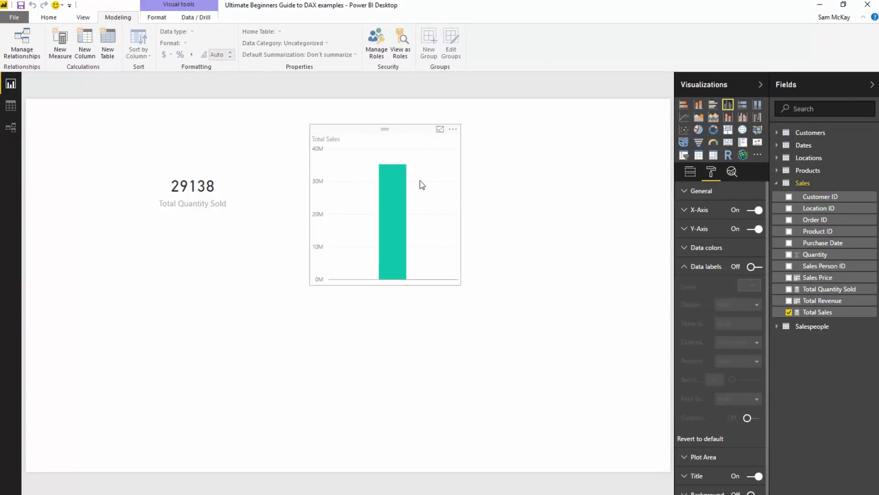
{"action": "left_click", "coordinate": [728, 143]}
{"action": "left_click", "coordinate": [732, 229]}
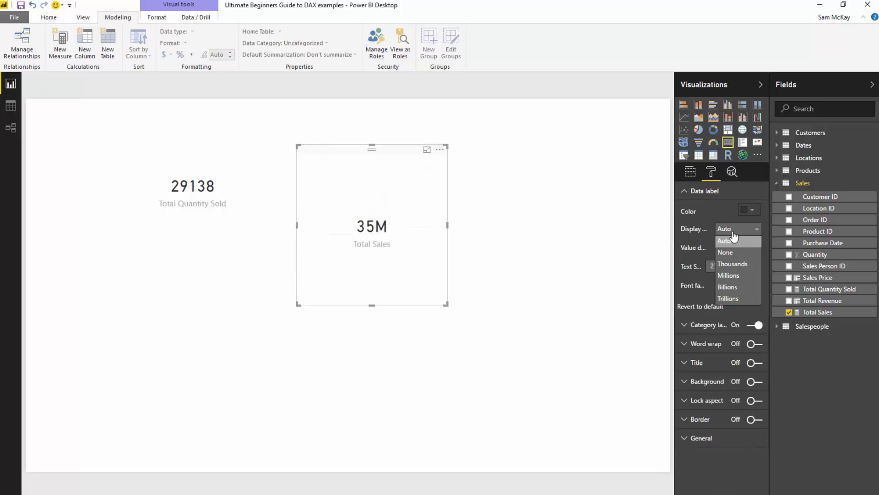
{"action": "left_click", "coordinate": [724, 253]}
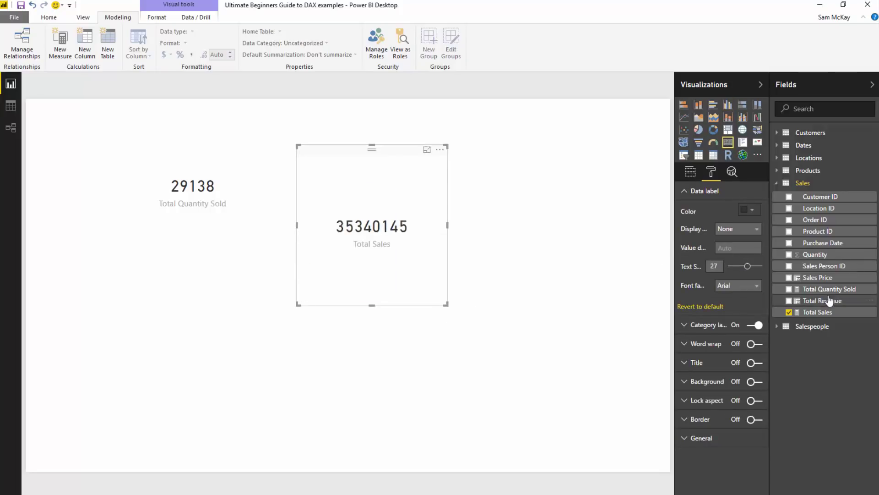
- Apply thousands separators to Total Sales (35,340,145) and move and shrink its card
{"action": "left_click", "coordinate": [817, 312]}
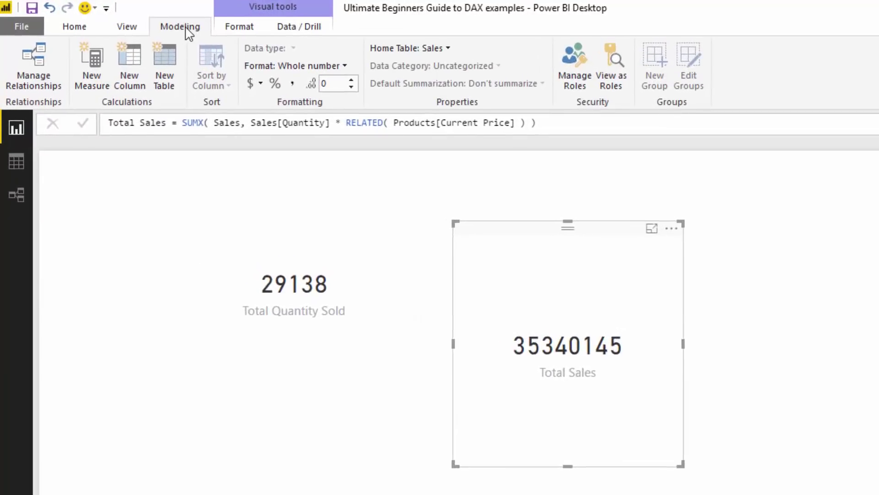
{"action": "left_click", "coordinate": [291, 84]}
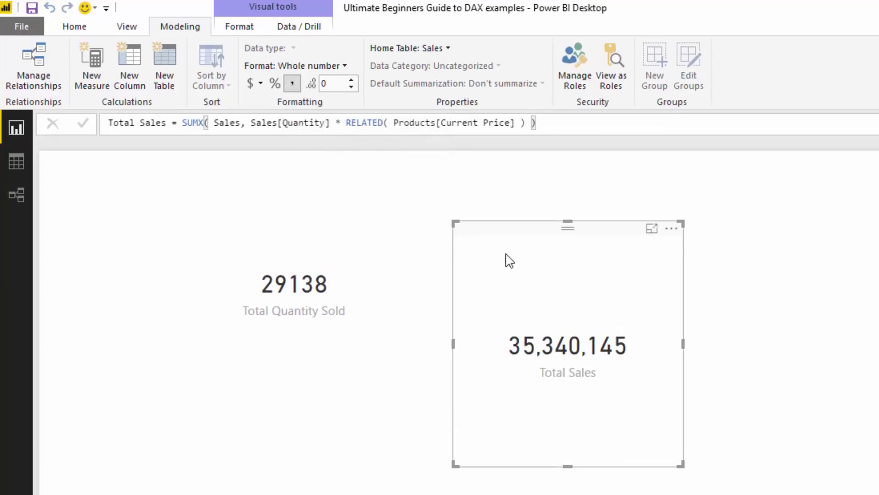
{"action": "left_click_drag", "start_coordinate": [506, 257], "coordinate": [524, 229]}
{"action": "left_click_drag", "start_coordinate": [695, 422], "coordinate": [619, 340]}
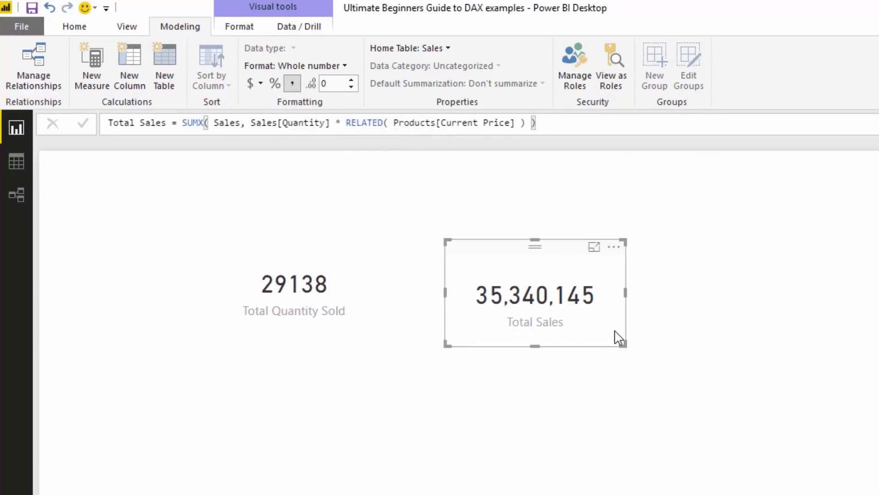